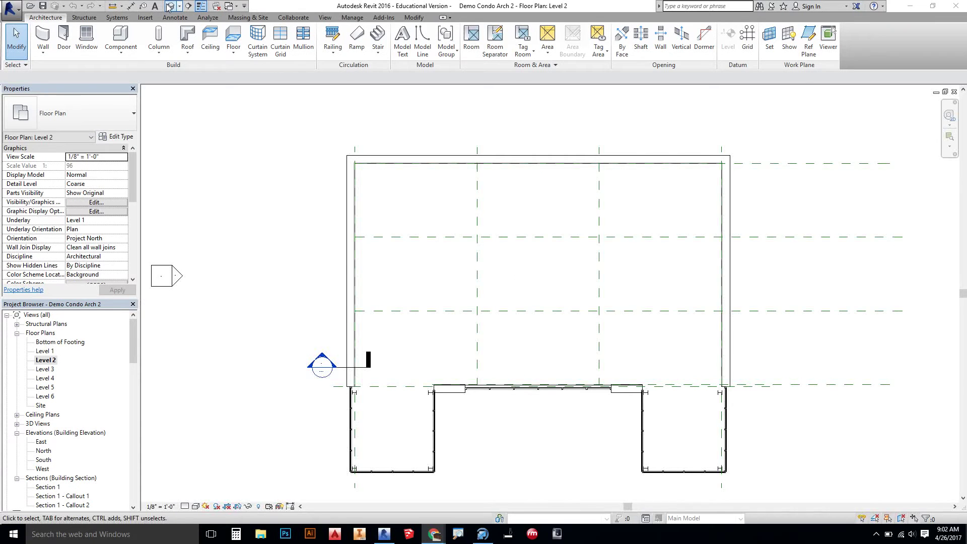
- Examine the building in the 3D view and the Level 2 floor plan, and look through the project's views and families
{"action": "left_click", "coordinate": [169, 6]}
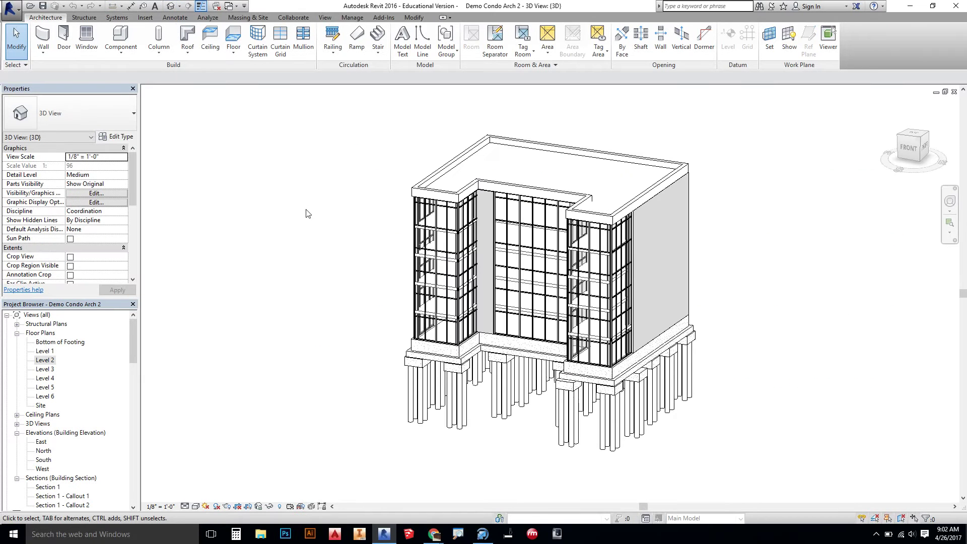
{"action": "double_click", "coordinate": [44, 359]}
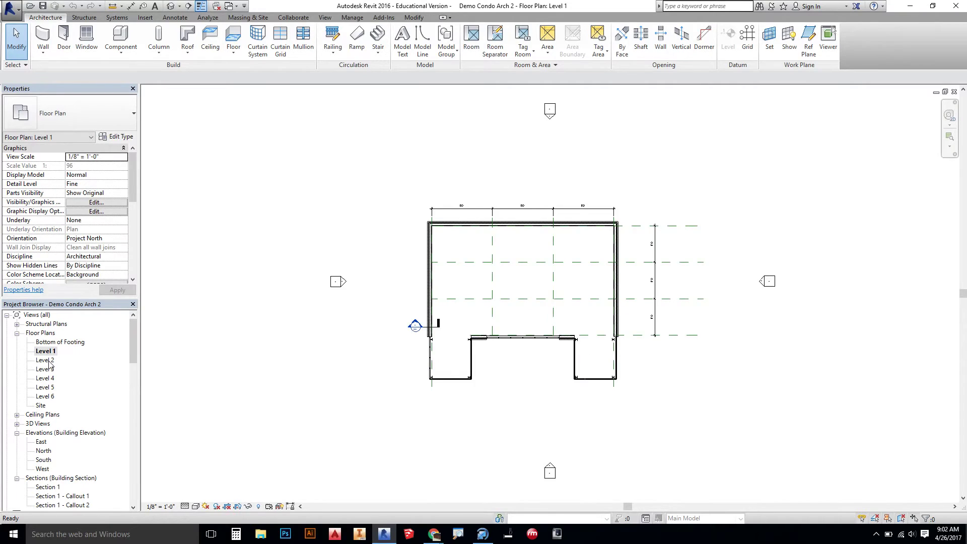
{"action": "scroll", "coordinate": [41, 428], "scroll_direction": "down", "scroll_amount": 3}
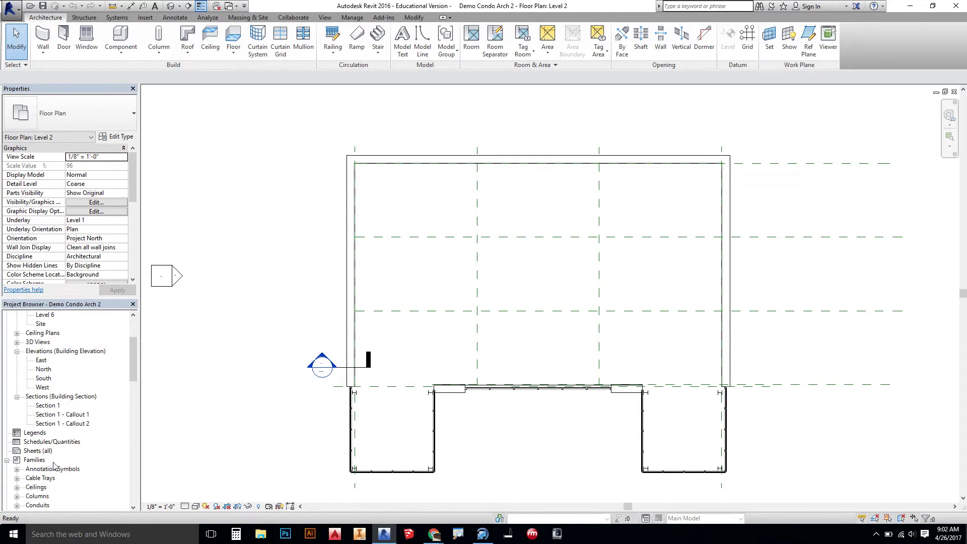
{"action": "scroll", "coordinate": [31, 469], "scroll_direction": "down", "scroll_amount": 7}
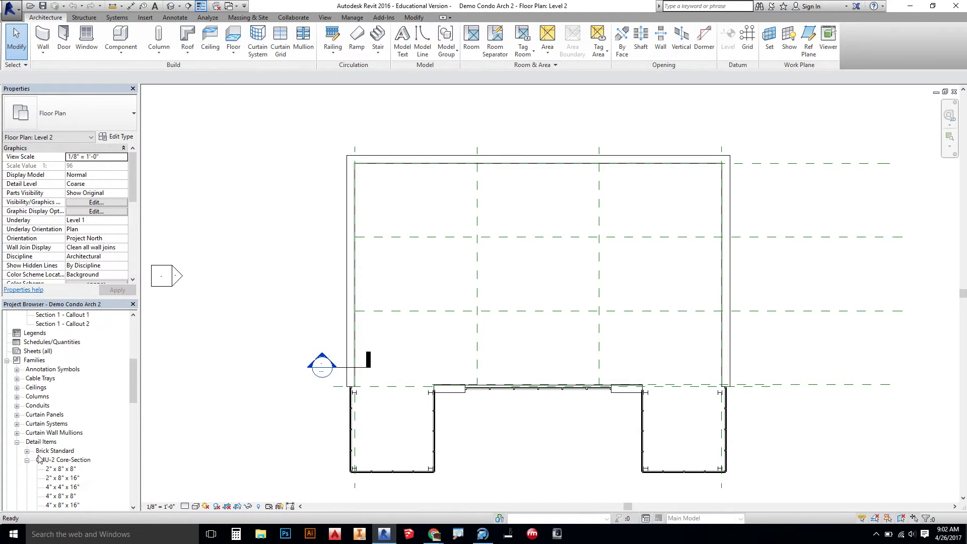
{"action": "scroll", "coordinate": [39, 459], "scroll_direction": "up", "scroll_amount": 5}
{"action": "scroll", "coordinate": [39, 458], "scroll_direction": "up", "scroll_amount": 1}
- Examine the level lines and their heights in the East elevation
{"action": "double_click", "coordinate": [42, 333]}
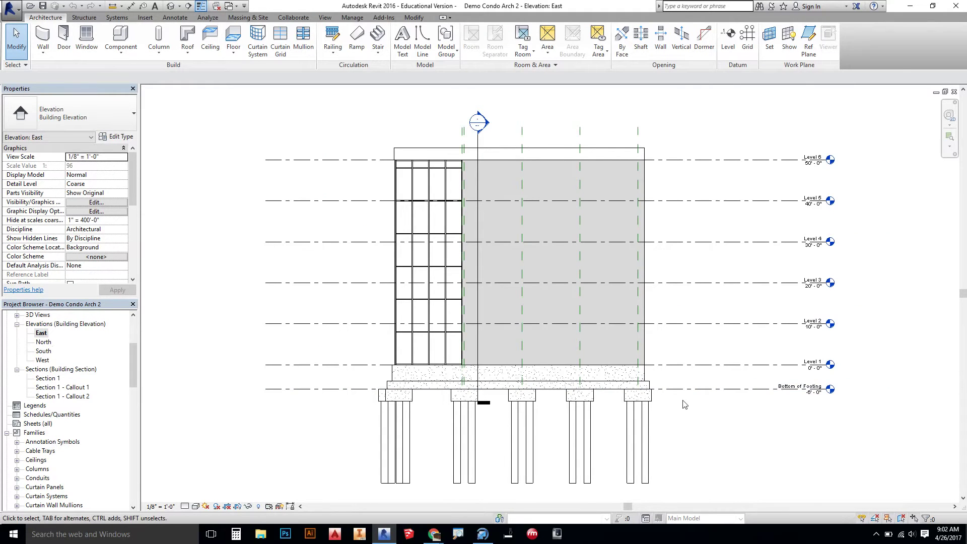
{"action": "scroll", "coordinate": [819, 339], "scroll_direction": "up", "scroll_amount": 4}
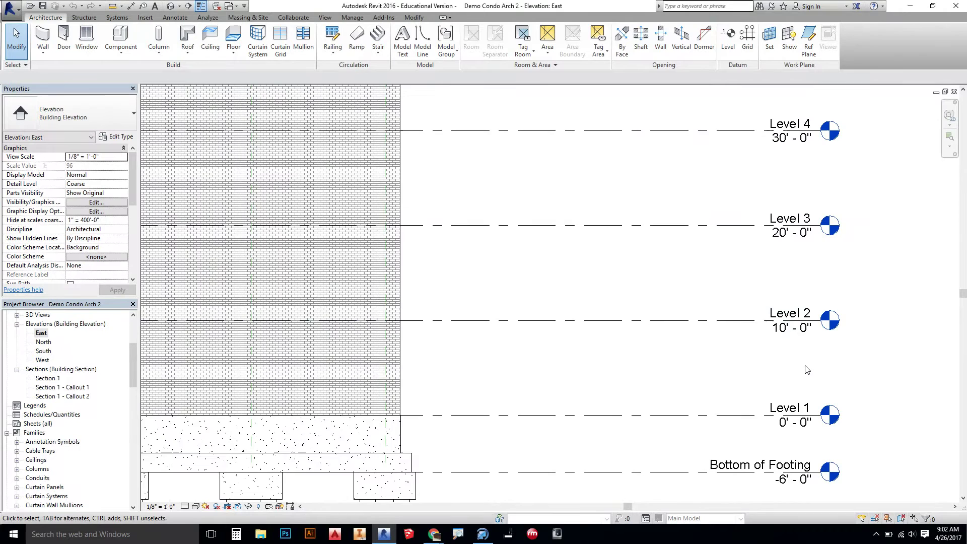
{"action": "scroll", "coordinate": [646, 375], "scroll_direction": "down", "scroll_amount": 4}
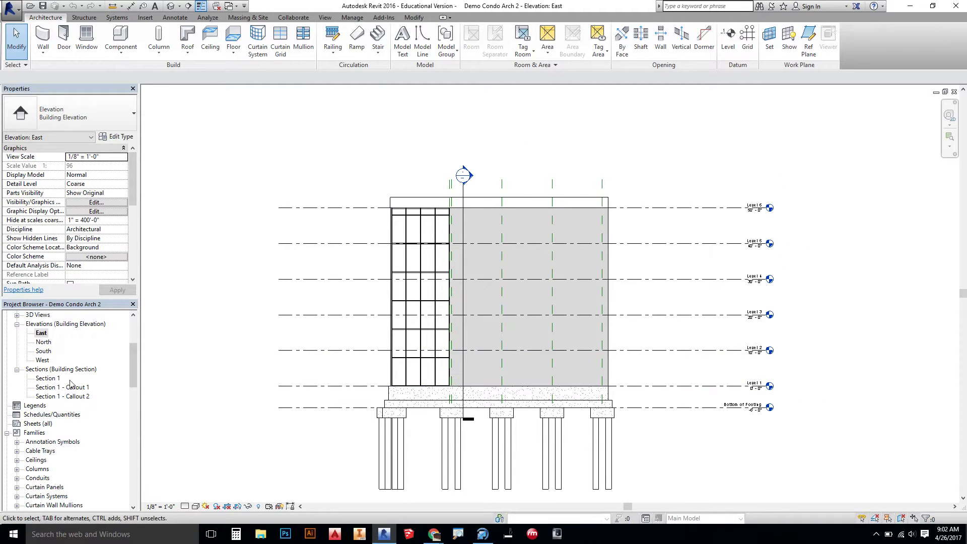
{"action": "scroll", "coordinate": [46, 341], "scroll_direction": "up", "scroll_amount": 4}
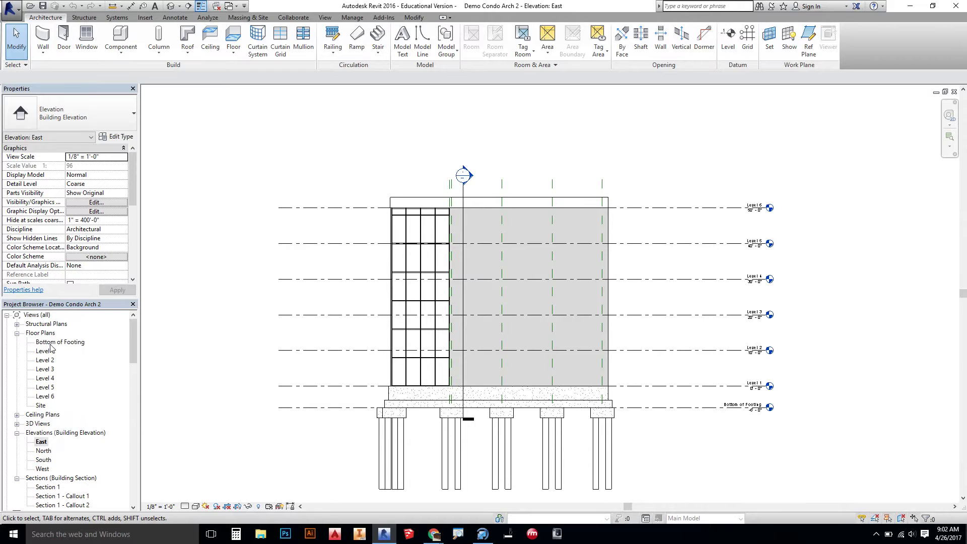
- On the Level 2 floor plan, start a stair by sketch and draw its left boundary as an arc with a radius of about 15'-10"
{"action": "double_click", "coordinate": [48, 350]}
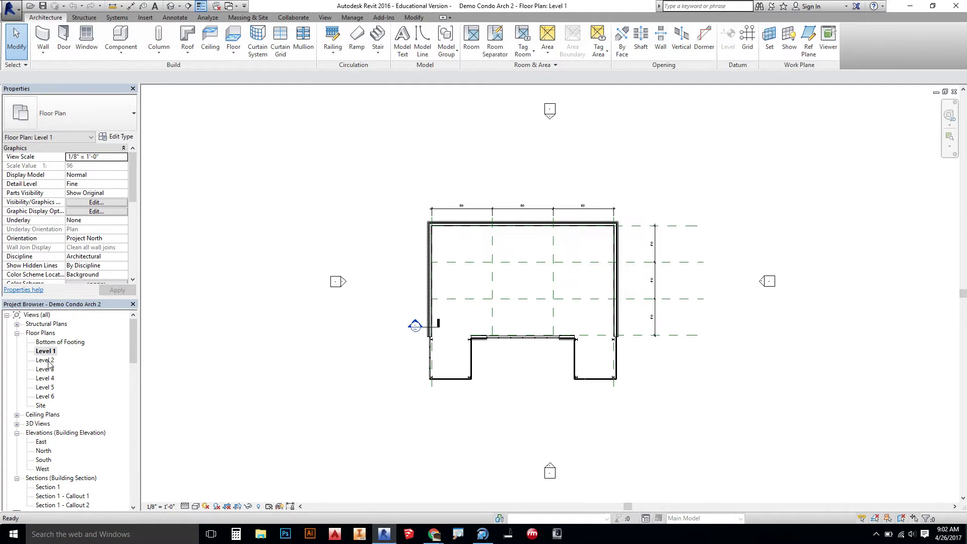
{"action": "double_click", "coordinate": [49, 361]}
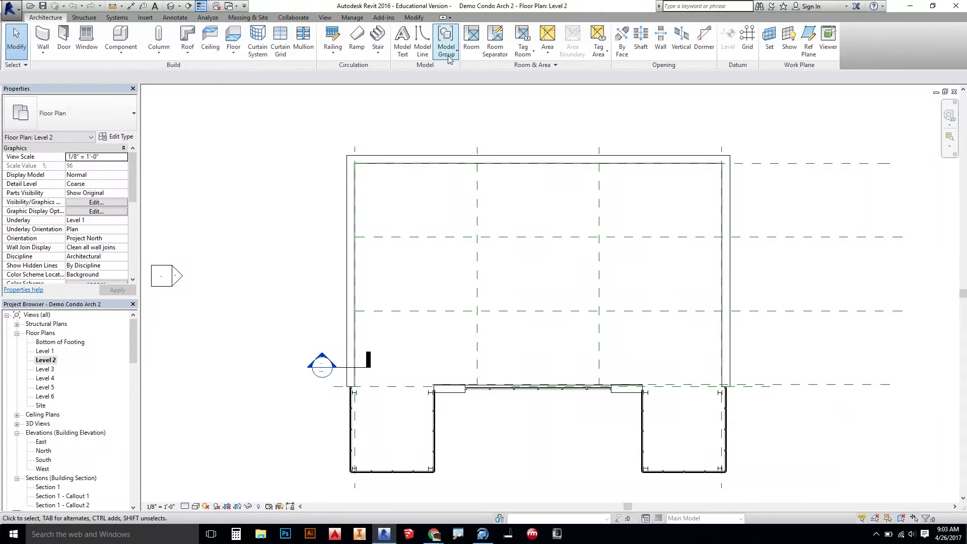
{"action": "left_click", "coordinate": [379, 53]}
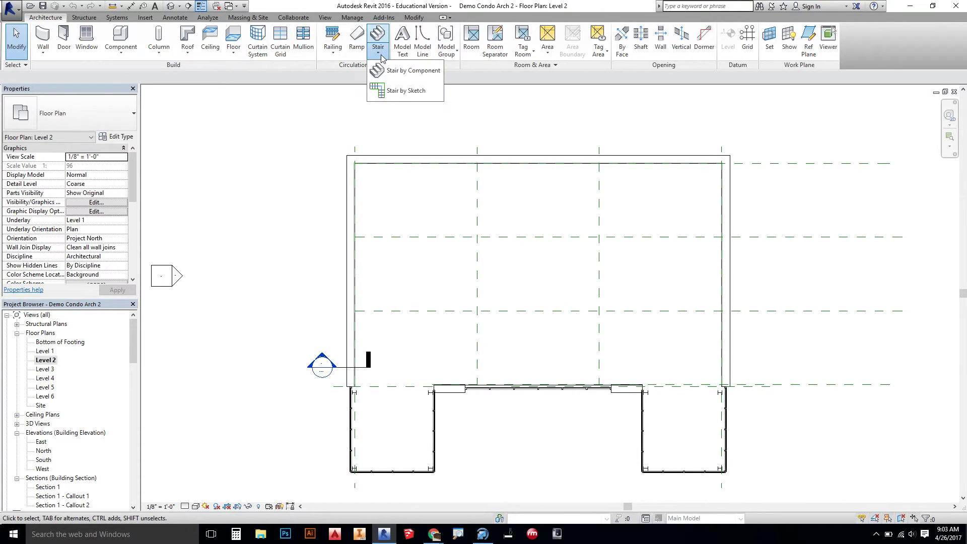
{"action": "left_click", "coordinate": [400, 92]}
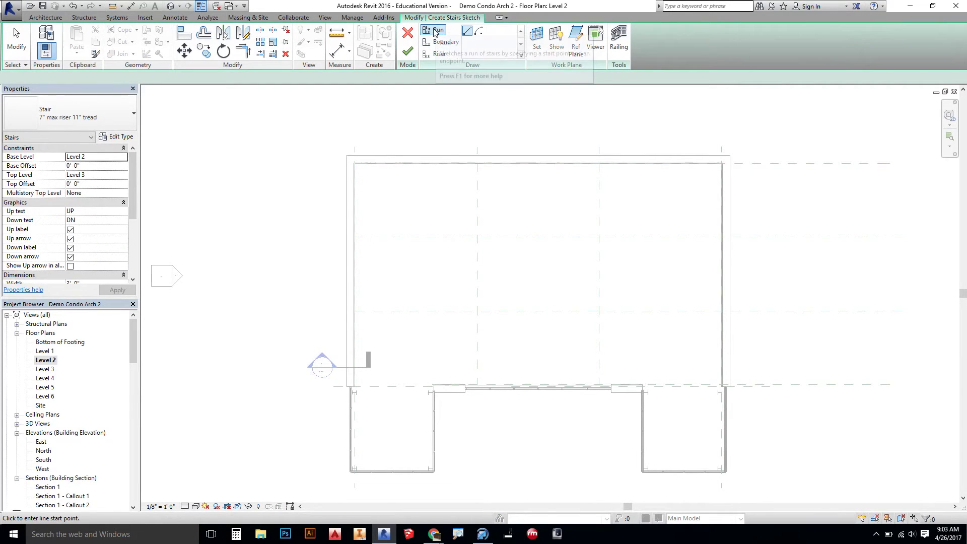
{"action": "left_click", "coordinate": [438, 44]}
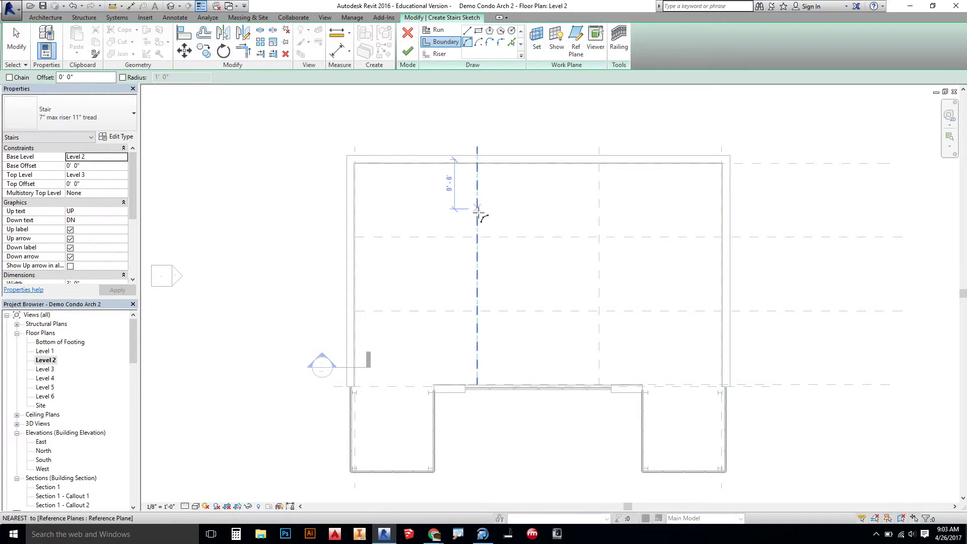
{"action": "left_click", "coordinate": [453, 237]}
{"action": "left_click", "coordinate": [594, 237]}
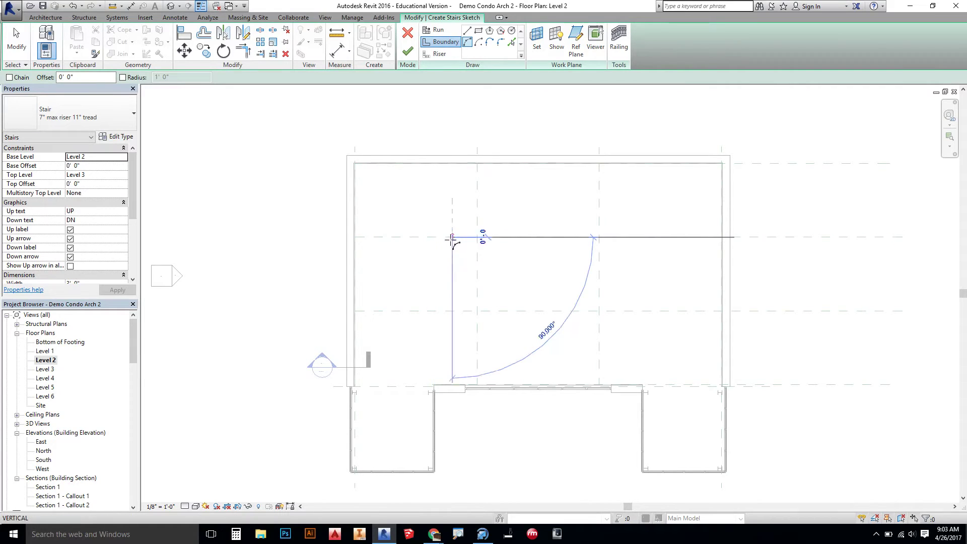
{"action": "left_click", "coordinate": [418, 306]}
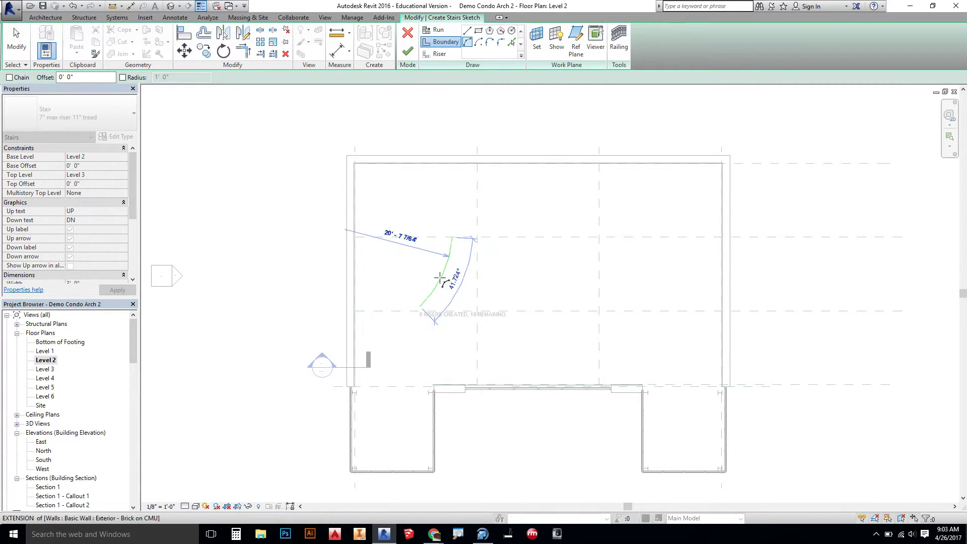
{"action": "left_click", "coordinate": [443, 276]}
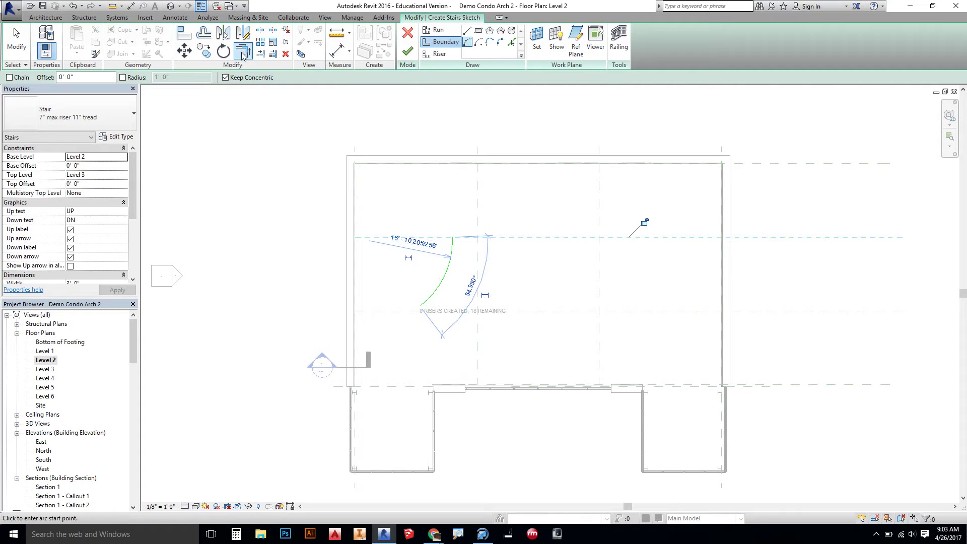
- Mirror the arc boundary about the vertical reference plane beside it to form the stair's right boundary
{"action": "left_click", "coordinate": [225, 36]}
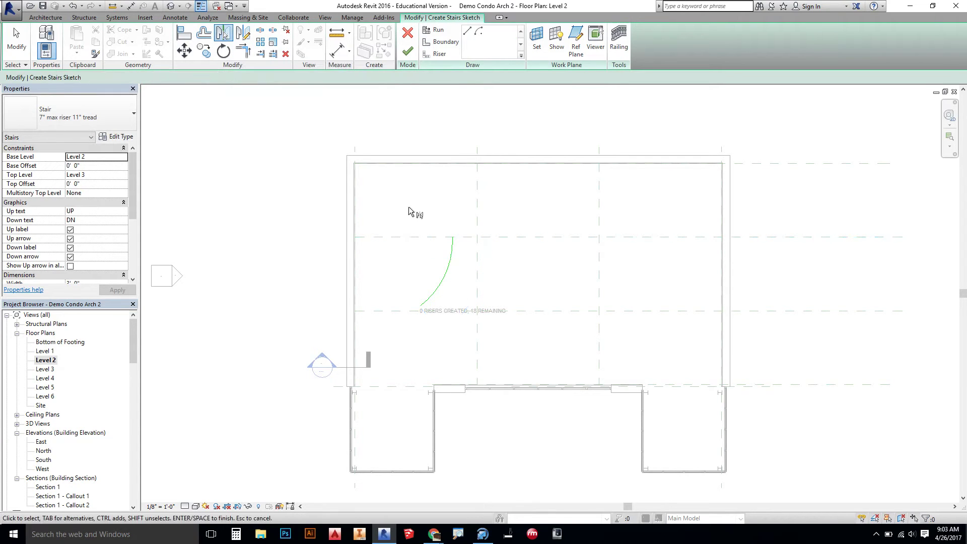
{"action": "right_click", "coordinate": [482, 271]}
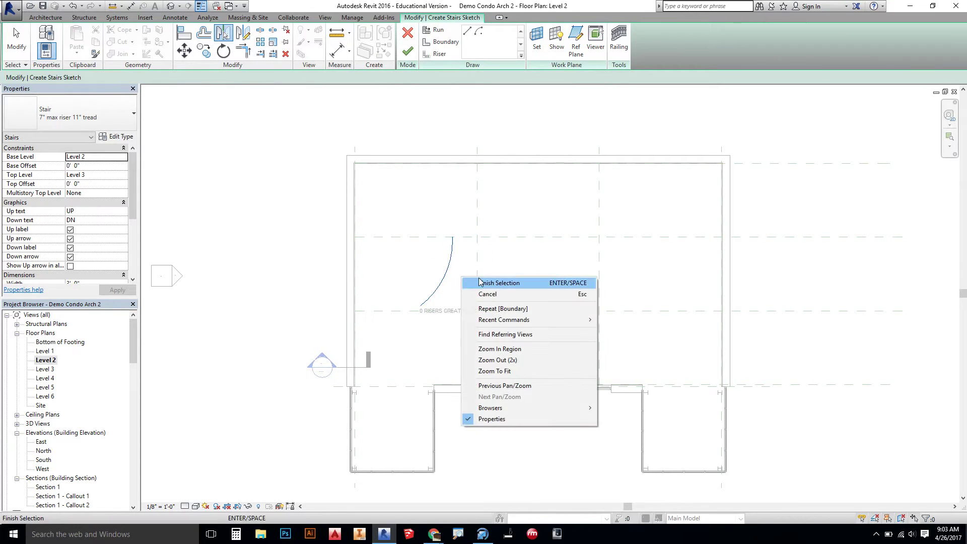
{"action": "left_click", "coordinate": [503, 278]}
{"action": "left_click", "coordinate": [477, 263]}
{"action": "left_click", "coordinate": [526, 300]}
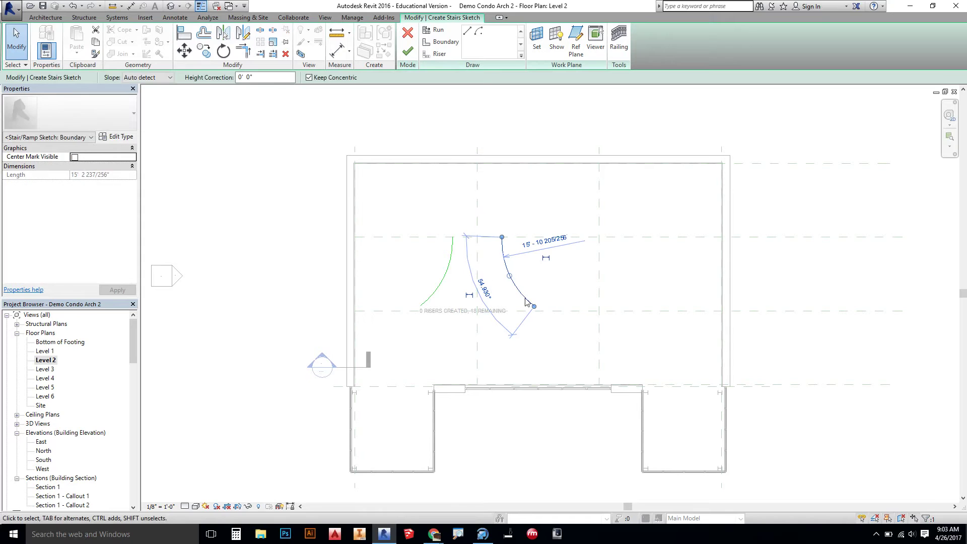
{"action": "left_click", "coordinate": [579, 297]}
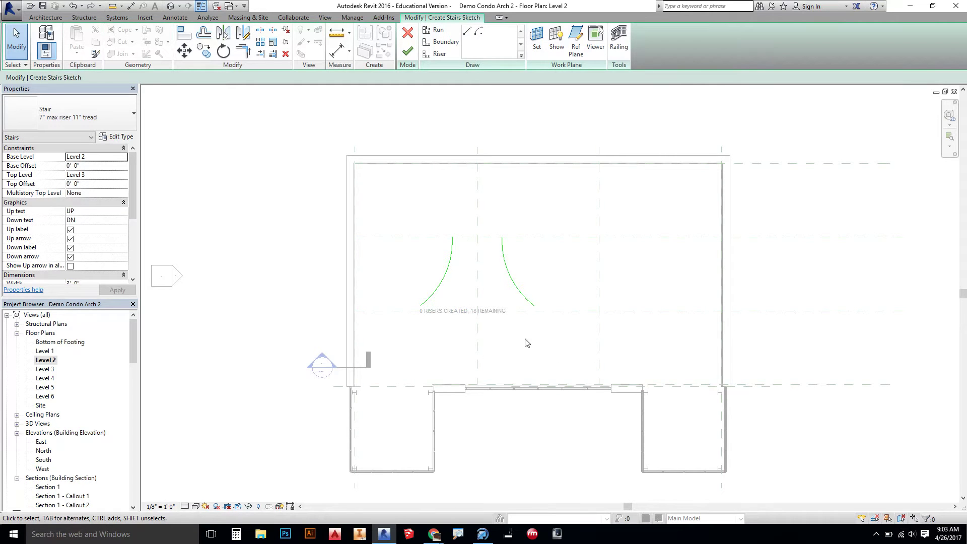
- Draw the first riser as a straight line between the lower ends of the two arc boundaries
{"action": "left_click", "coordinate": [437, 53]}
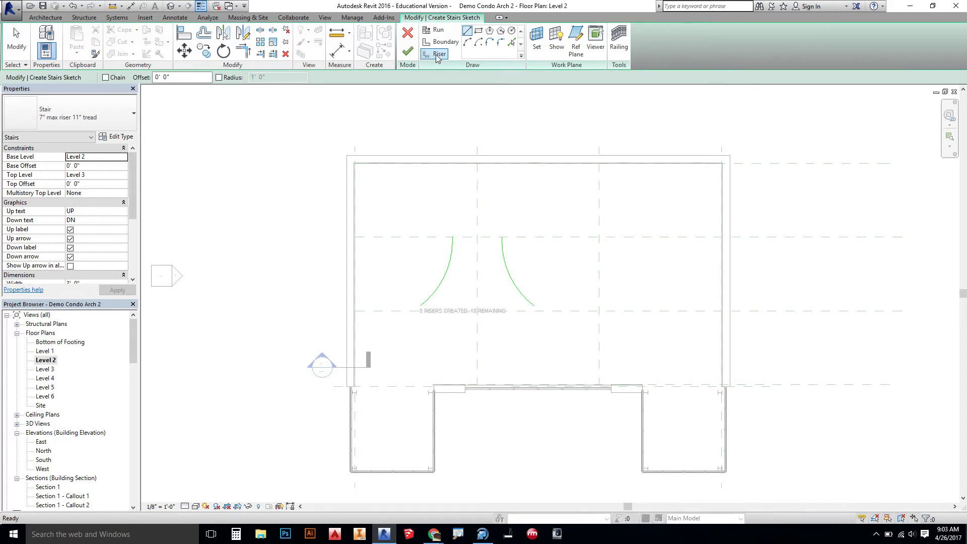
{"action": "left_click", "coordinate": [419, 306]}
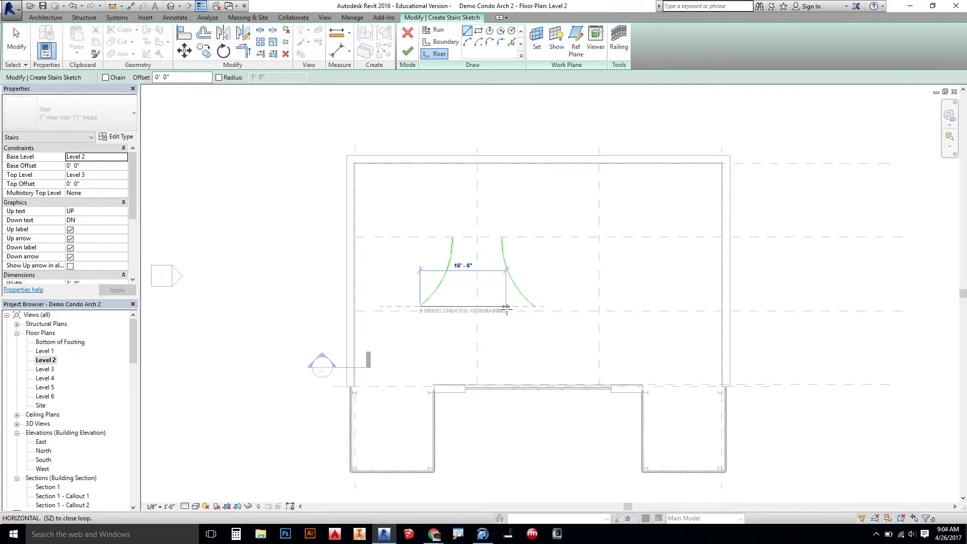
{"action": "left_click", "coordinate": [533, 305]}
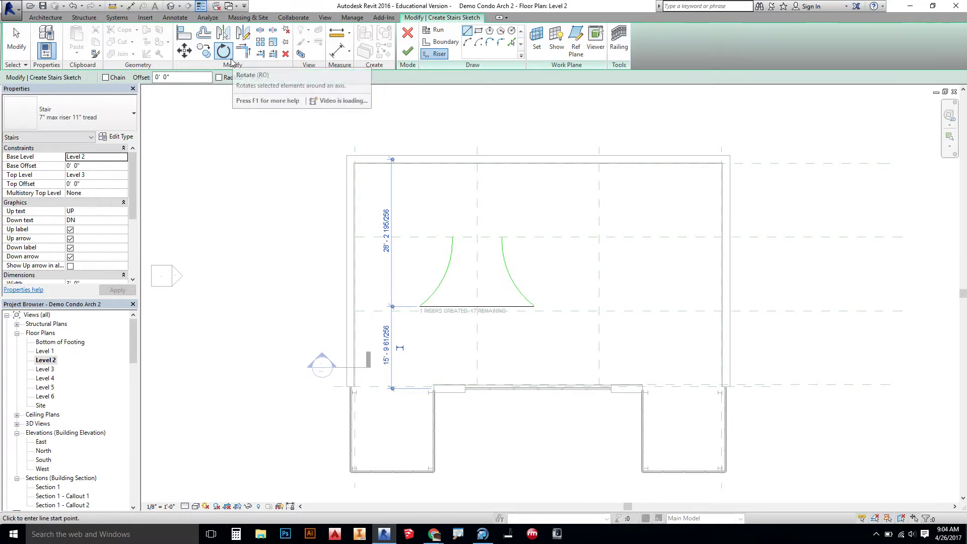
- Offset copies of the bottom riser upward one after another at 0' 11" until there are 15 risers between the arc boundaries
{"action": "left_click", "coordinate": [212, 37]}
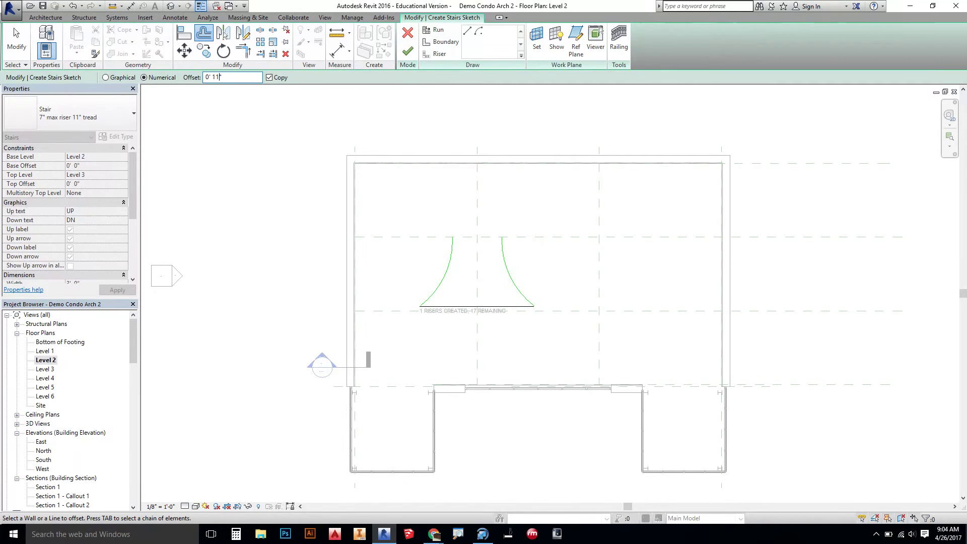
{"action": "left_click", "coordinate": [462, 306]}
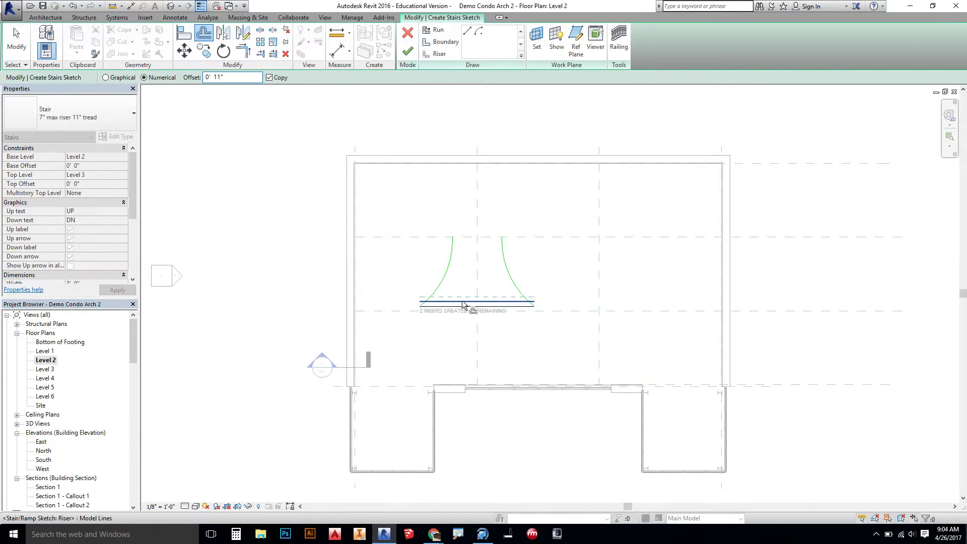
{"action": "left_click", "coordinate": [463, 302]}
{"action": "left_click", "coordinate": [463, 295]}
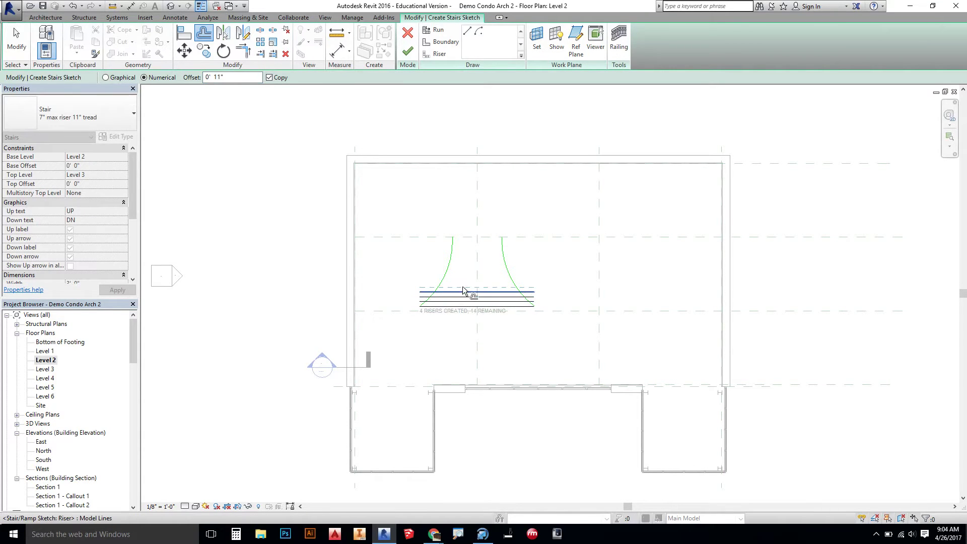
{"action": "left_click", "coordinate": [464, 290]}
{"action": "left_click", "coordinate": [464, 286]}
{"action": "left_click", "coordinate": [465, 278]}
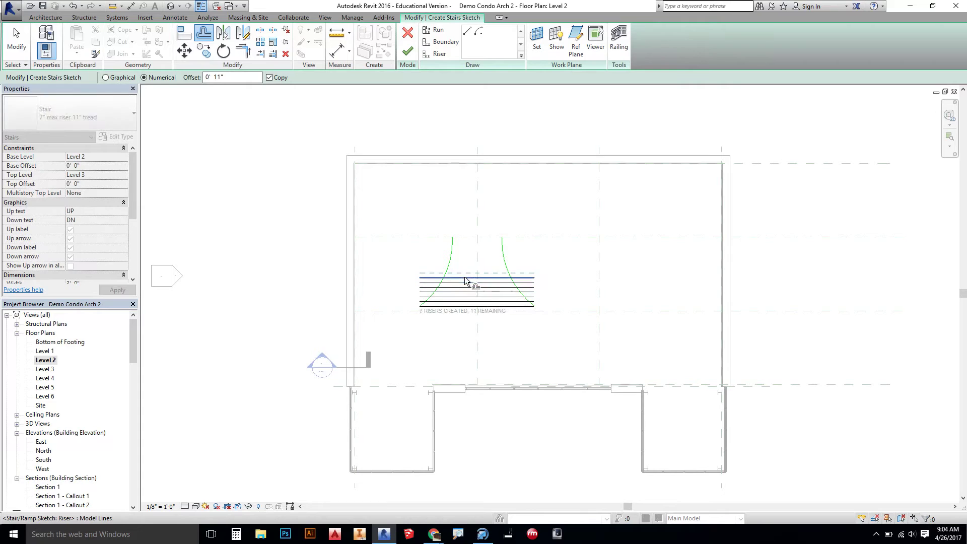
{"action": "left_click", "coordinate": [465, 274]}
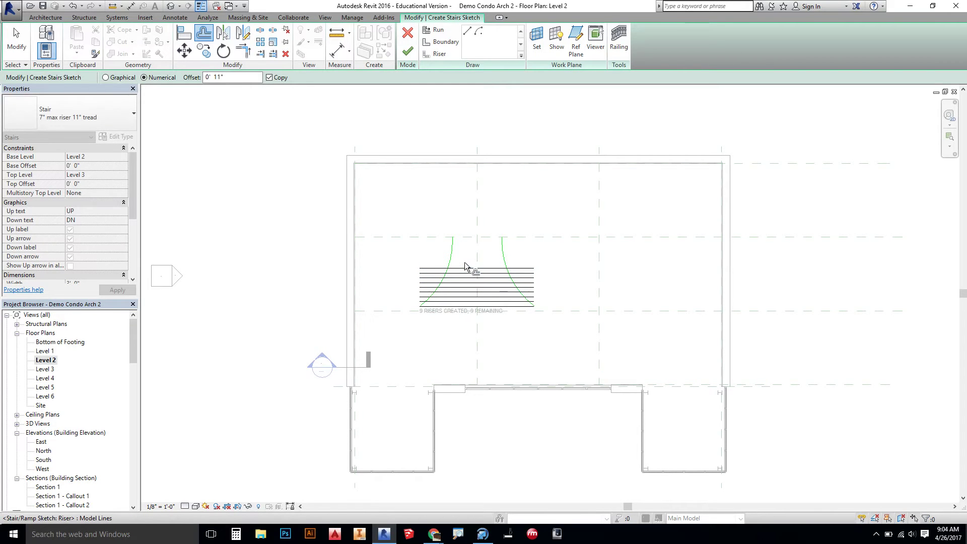
{"action": "left_click", "coordinate": [464, 265]}
{"action": "left_click", "coordinate": [464, 261]}
{"action": "left_click", "coordinate": [467, 262]}
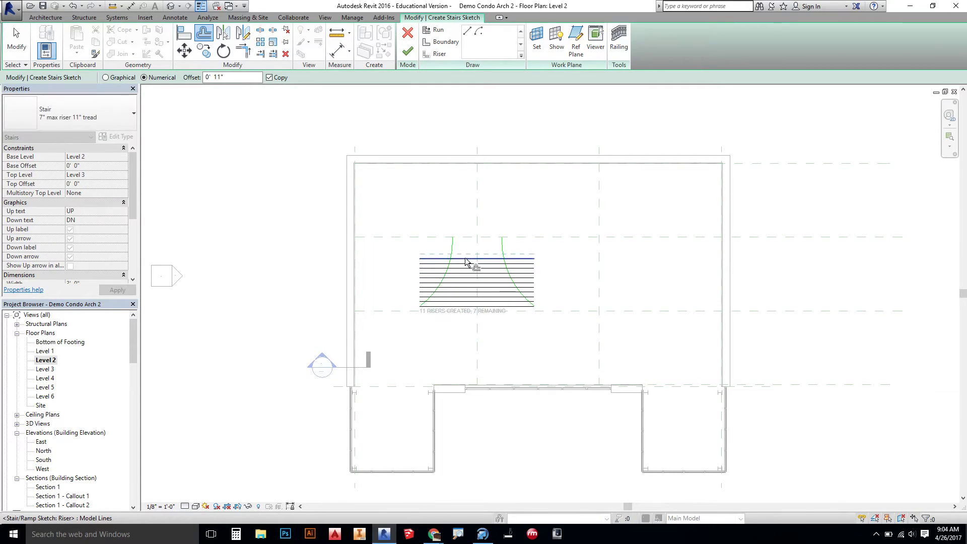
{"action": "left_click", "coordinate": [468, 257]}
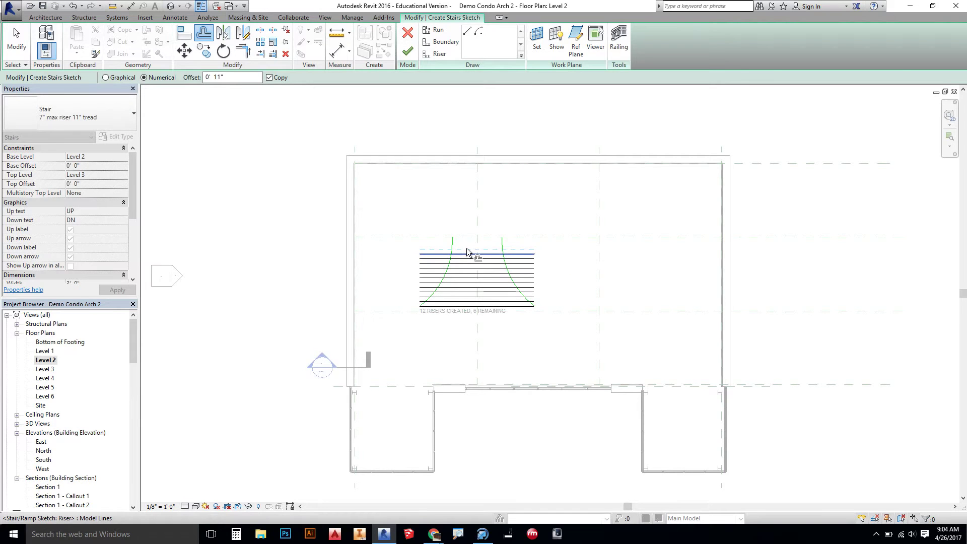
{"action": "left_click", "coordinate": [469, 254]}
{"action": "left_click", "coordinate": [471, 249]}
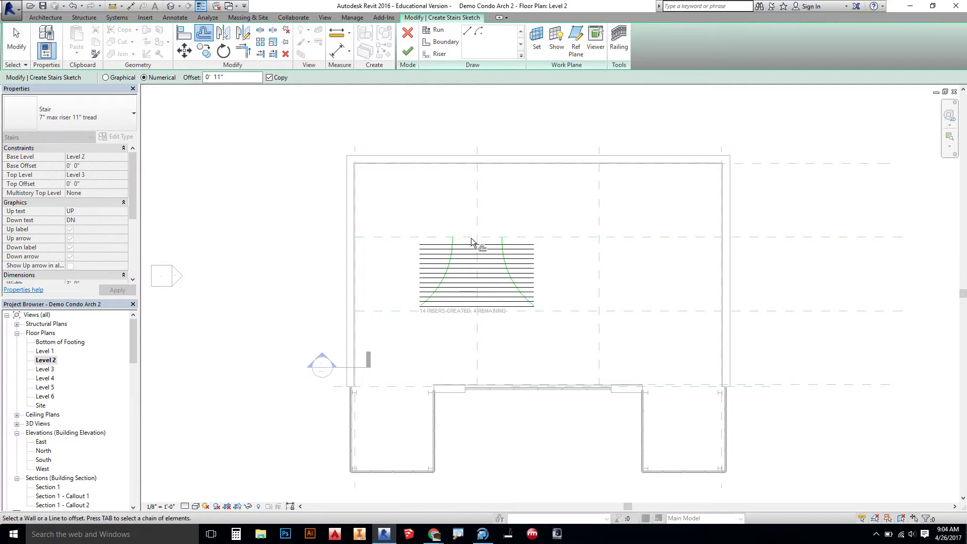
{"action": "left_click", "coordinate": [473, 237]}
- Draw a straight boundary line about 3'-8" long upward from the top end of the left arc boundary
{"action": "left_click", "coordinate": [467, 32]}
{"action": "left_click", "coordinate": [441, 41]}
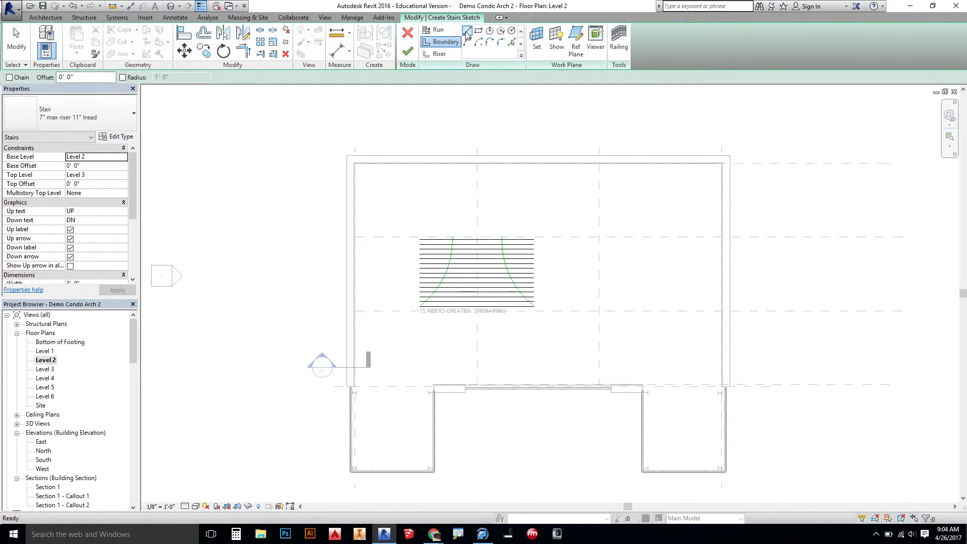
{"action": "left_click", "coordinate": [452, 237]}
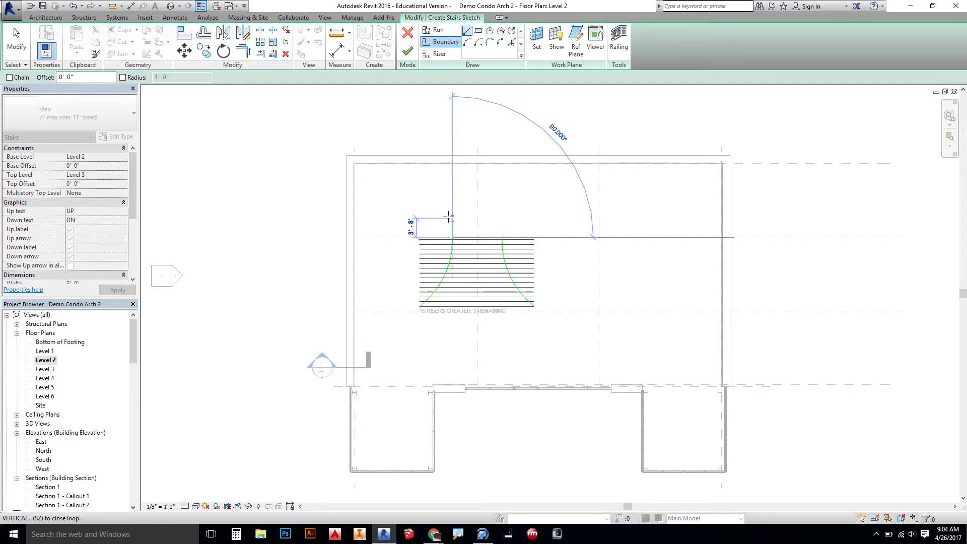
{"action": "scroll", "coordinate": [449, 217], "scroll_direction": "up", "scroll_amount": 4}
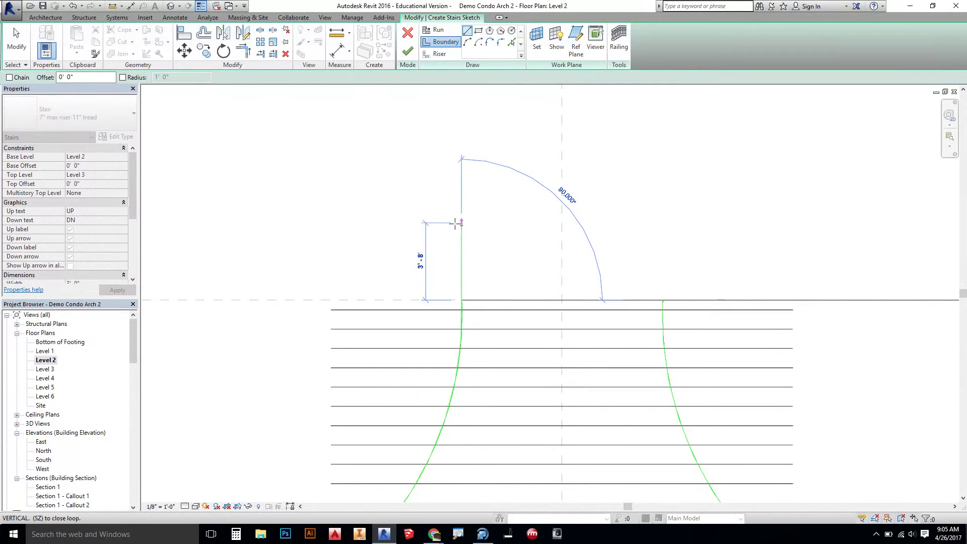
{"action": "left_click", "coordinate": [456, 218]}
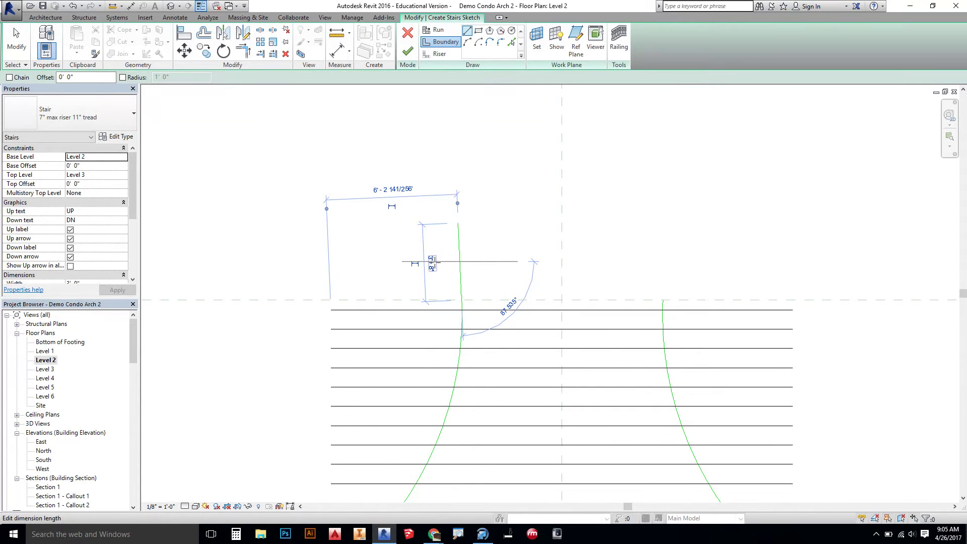
- Set the length of the straight boundary line above the left arc to 4'
{"action": "left_click", "coordinate": [431, 262]}
{"action": "type", "text": "4"}
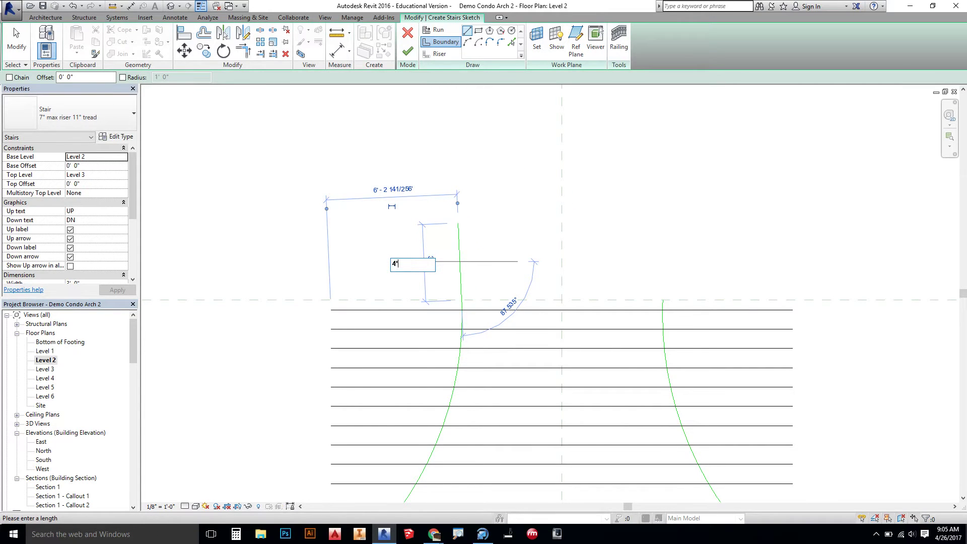
{"action": "key", "text": "Return"}
- Draw two boundary lines to the right, 19'-3" from the top of the straight line and about 9'-8" from the right arc's top end
{"action": "left_click", "coordinate": [458, 216]}
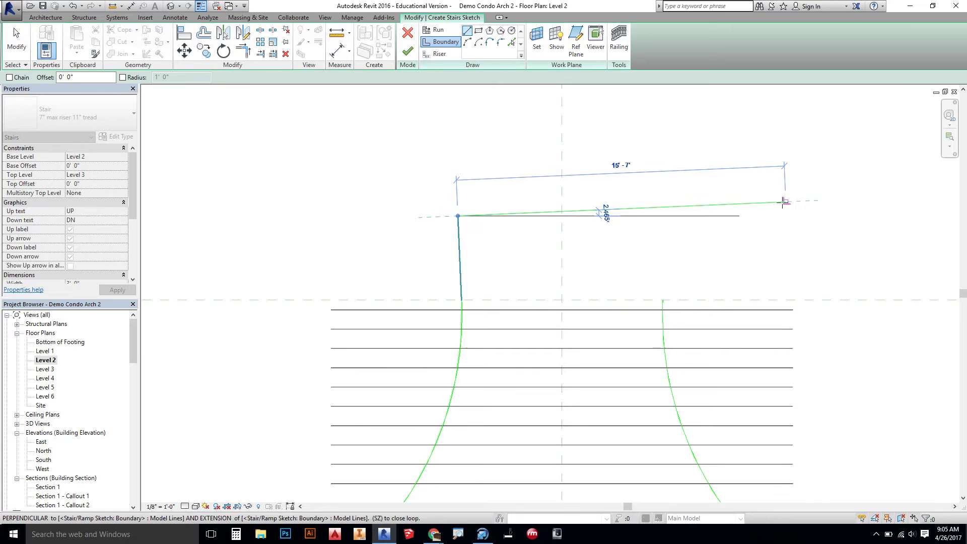
{"action": "left_click", "coordinate": [862, 198]}
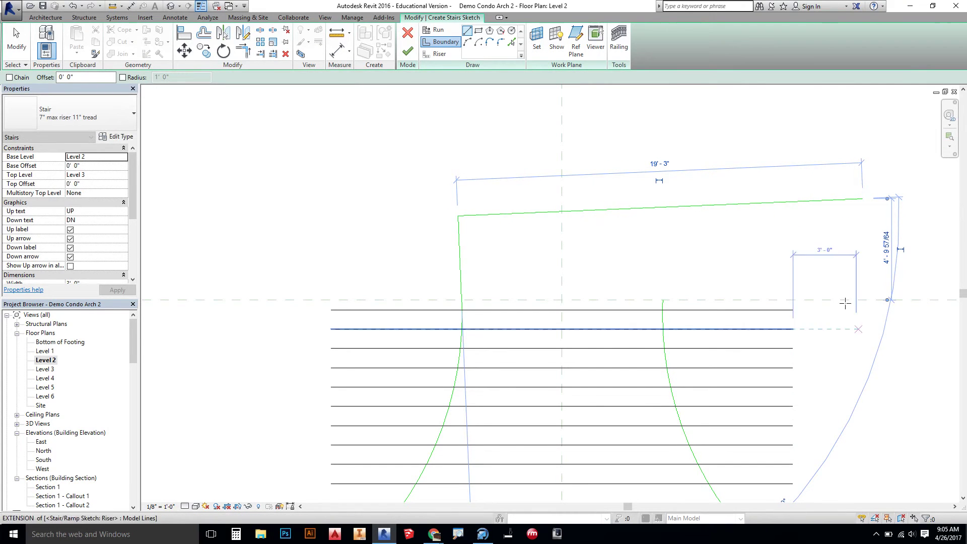
{"action": "left_click", "coordinate": [662, 300]}
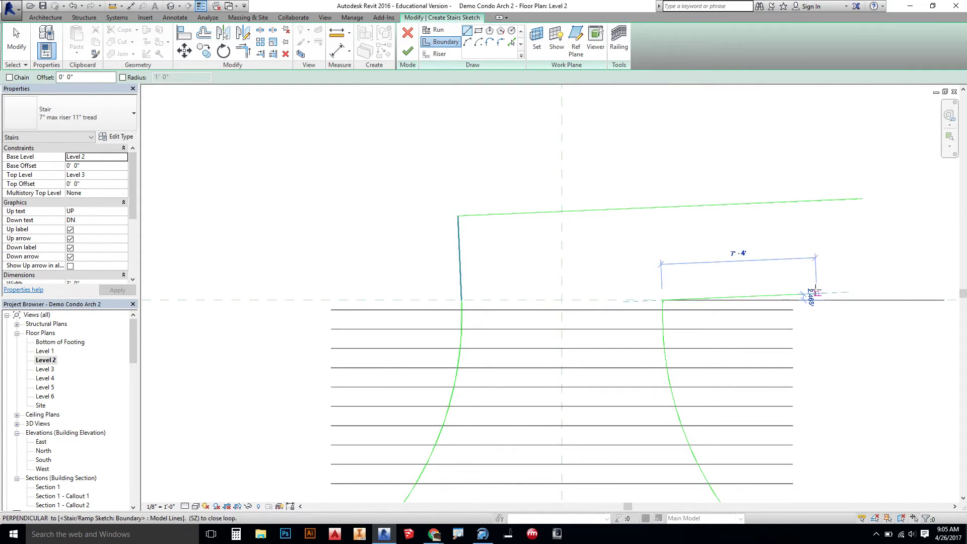
{"action": "left_click", "coordinate": [865, 291]}
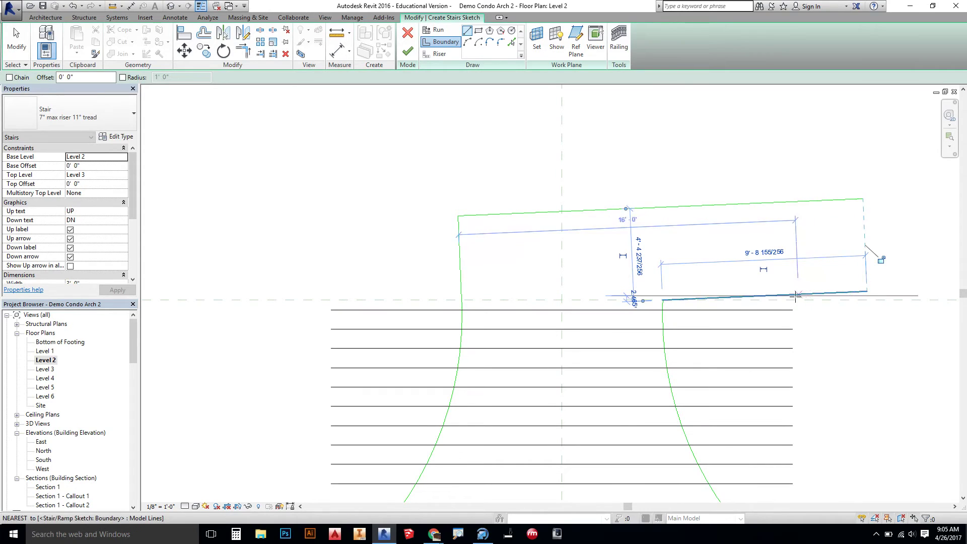
{"action": "key", "text": "Escape"}
{"action": "key", "text": "Escape"}
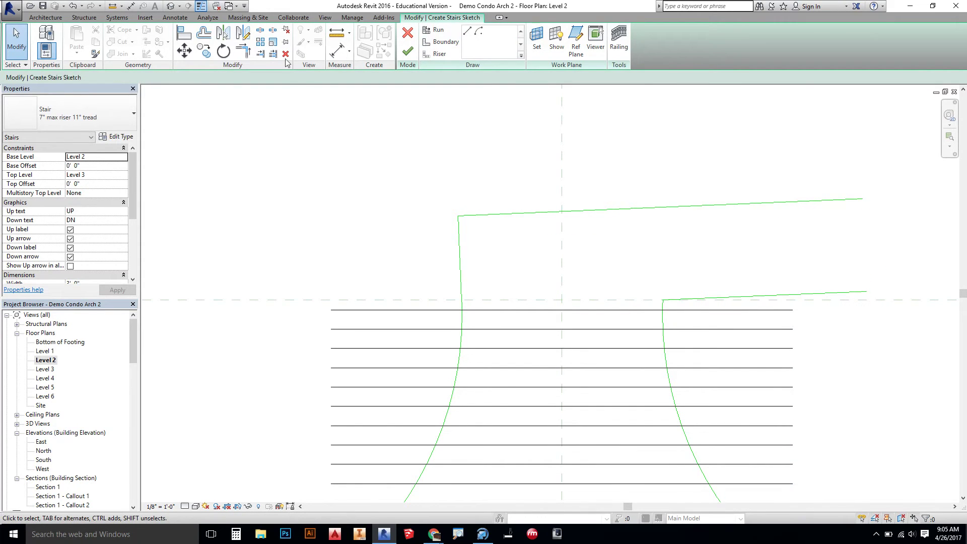
- Draw a vertical riser from the right arc's top end up to the upper boundary line
{"action": "left_click", "coordinate": [436, 53]}
{"action": "left_click", "coordinate": [662, 301]}
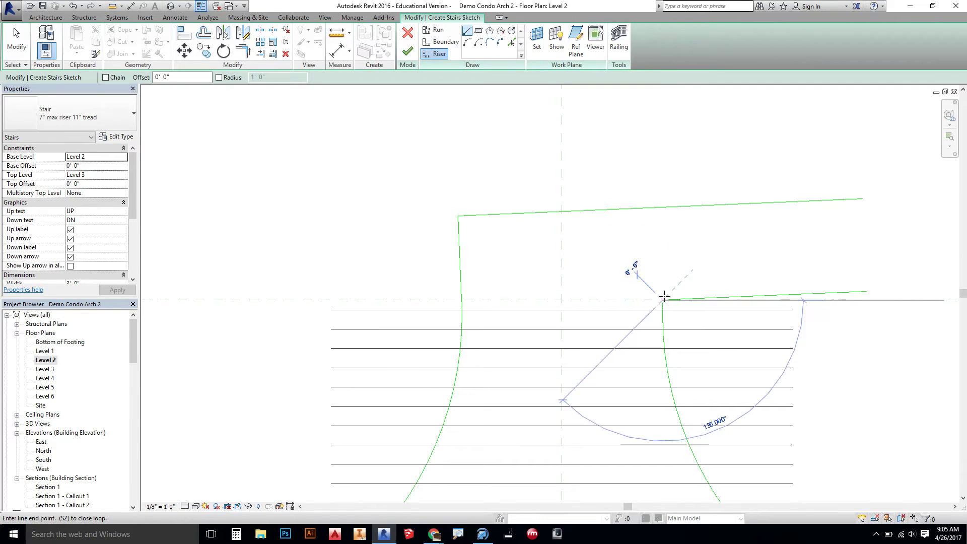
{"action": "left_click", "coordinate": [663, 208]}
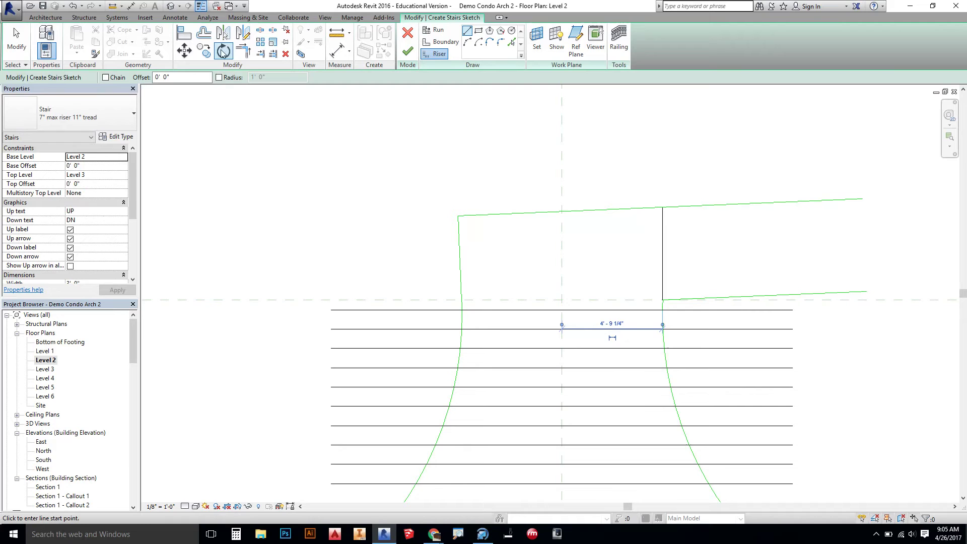
- Offset the vertical riser twice to the right at 0' 11" and check the riser count below the sketch
{"action": "left_click", "coordinate": [204, 33]}
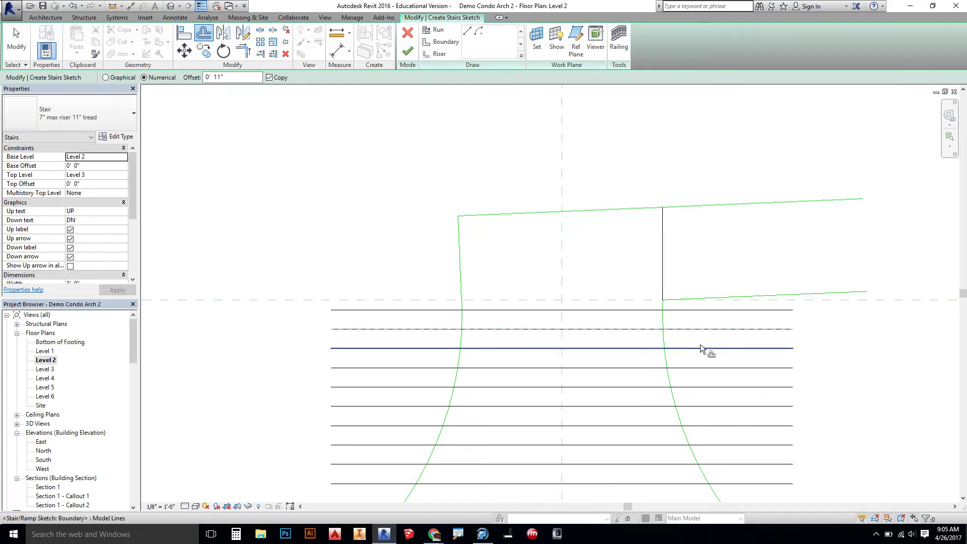
{"action": "left_click", "coordinate": [663, 243]}
{"action": "left_click", "coordinate": [683, 245]}
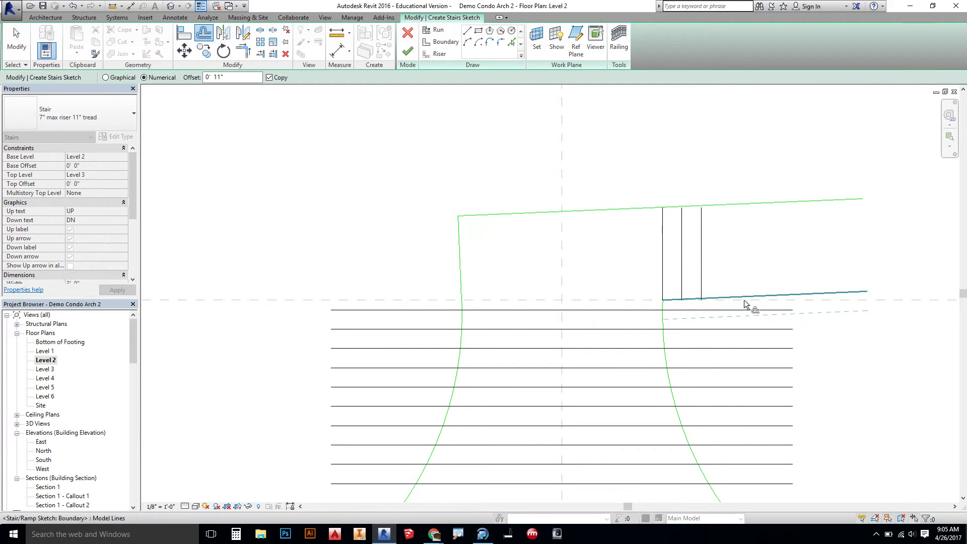
{"action": "middle_click_drag", "start_coordinate": [745, 300], "coordinate": [741, 201]}
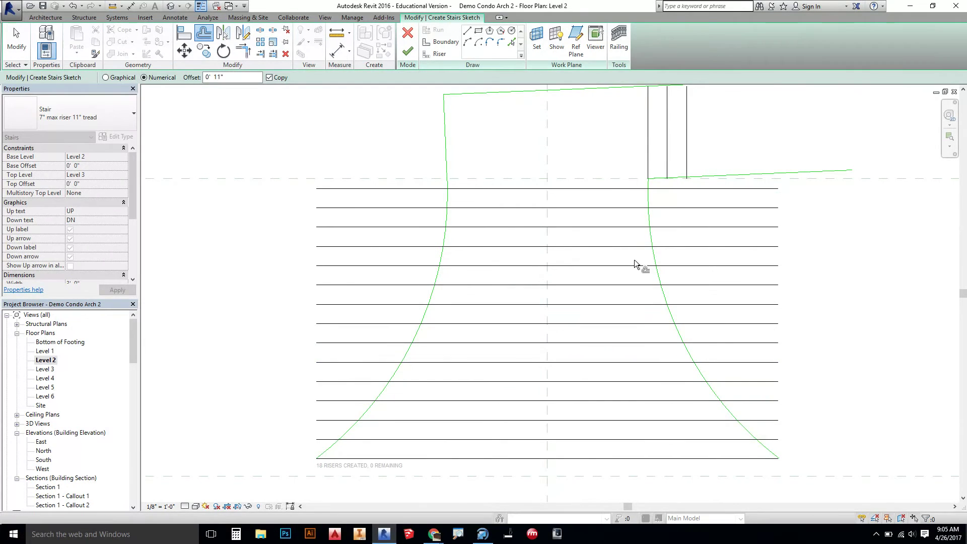
{"action": "scroll", "coordinate": [593, 192], "scroll_direction": "down", "scroll_amount": 2}
{"action": "scroll", "coordinate": [597, 201], "scroll_direction": "down", "scroll_amount": 1}
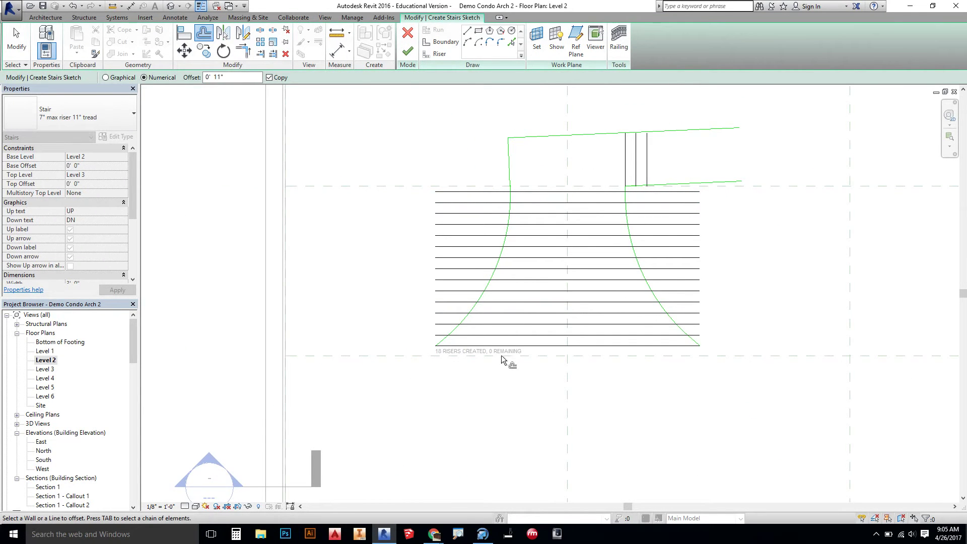
{"action": "scroll", "coordinate": [714, 147], "scroll_direction": "up", "scroll_amount": 3}
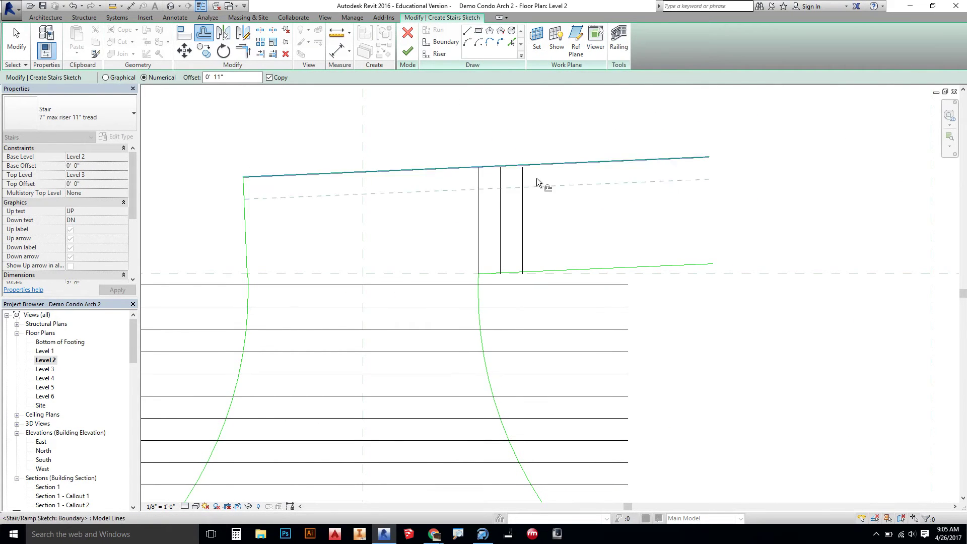
- Shorten the upper and lower boundary lines on the right so both end at the last vertical riser
{"action": "key", "text": "Escape"}
{"action": "left_click", "coordinate": [579, 163]}
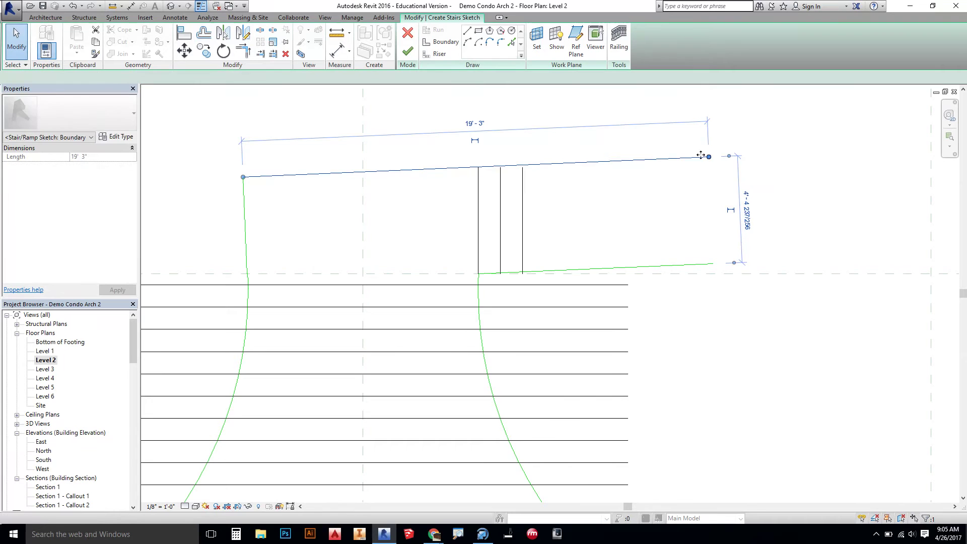
{"action": "left_click_drag", "start_coordinate": [710, 156], "coordinate": [524, 166]}
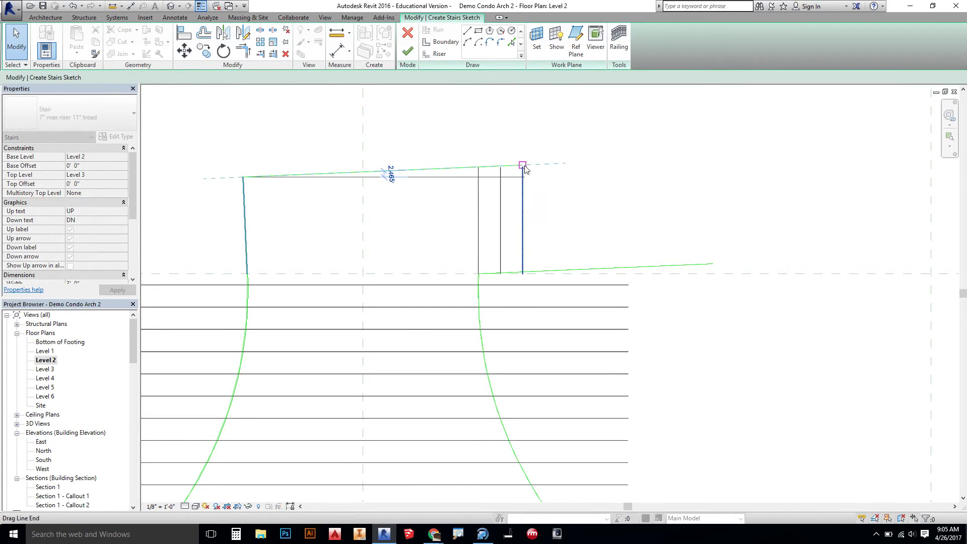
{"action": "left_click", "coordinate": [663, 270]}
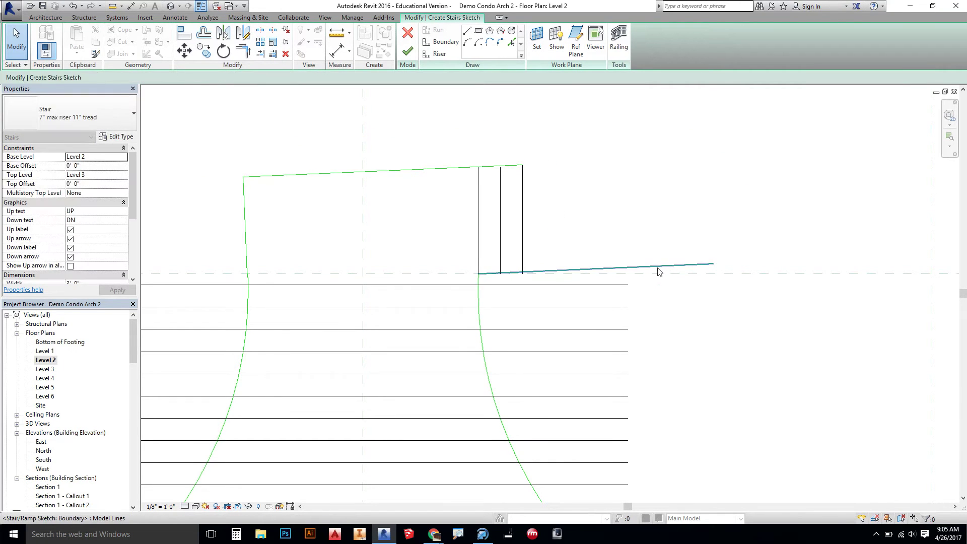
{"action": "left_click", "coordinate": [695, 264]}
{"action": "left_click_drag", "start_coordinate": [712, 263], "coordinate": [523, 274]}
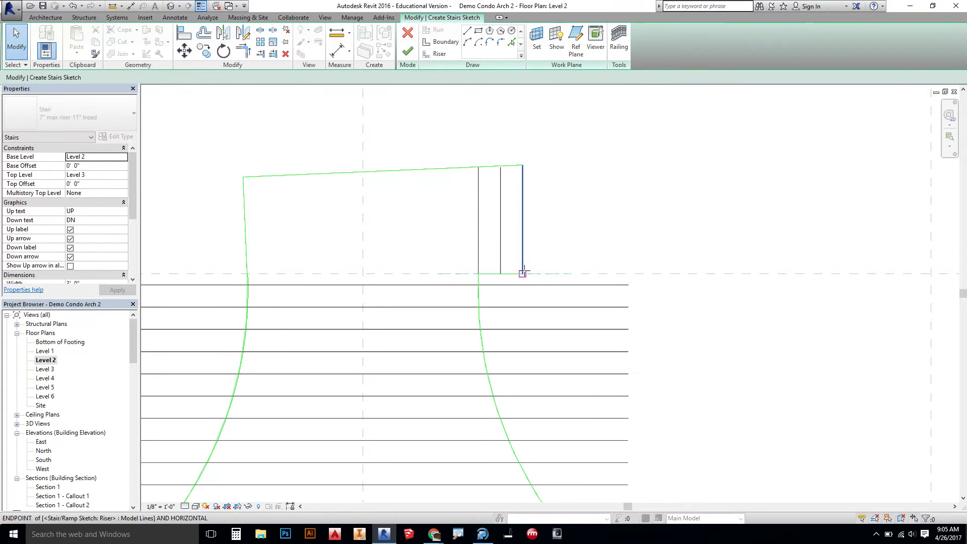
{"action": "left_click", "coordinate": [547, 180]}
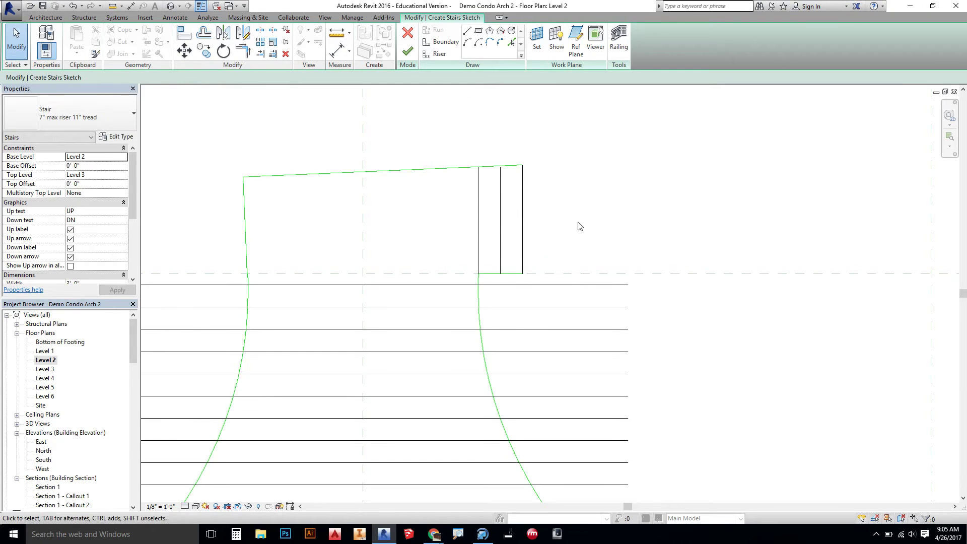
- Try to trim the horizontal risers against the left arc boundary, and undo the trims
{"action": "middle_click_drag", "start_coordinate": [578, 226], "coordinate": [695, 134]}
{"action": "scroll", "coordinate": [688, 131], "scroll_direction": "down", "scroll_amount": 1}
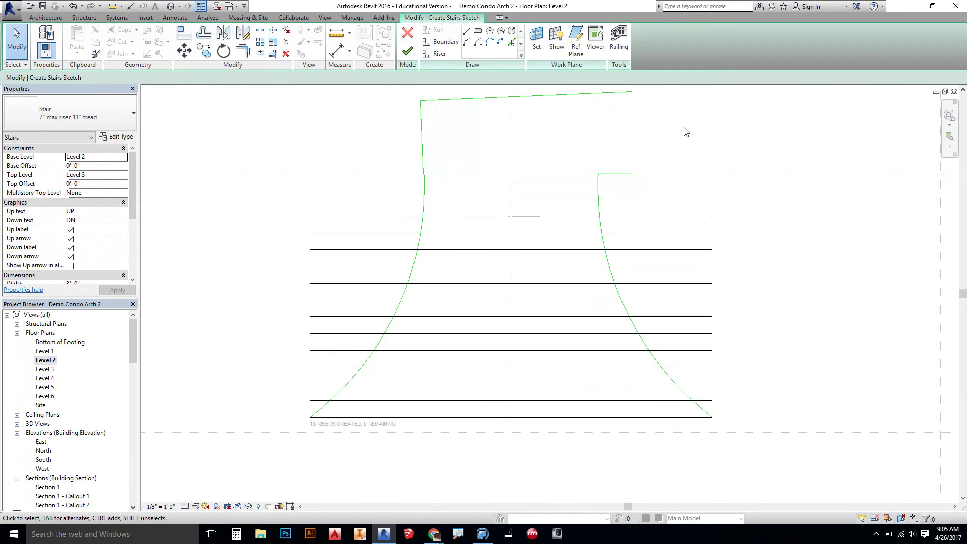
{"action": "left_click", "coordinate": [274, 54]}
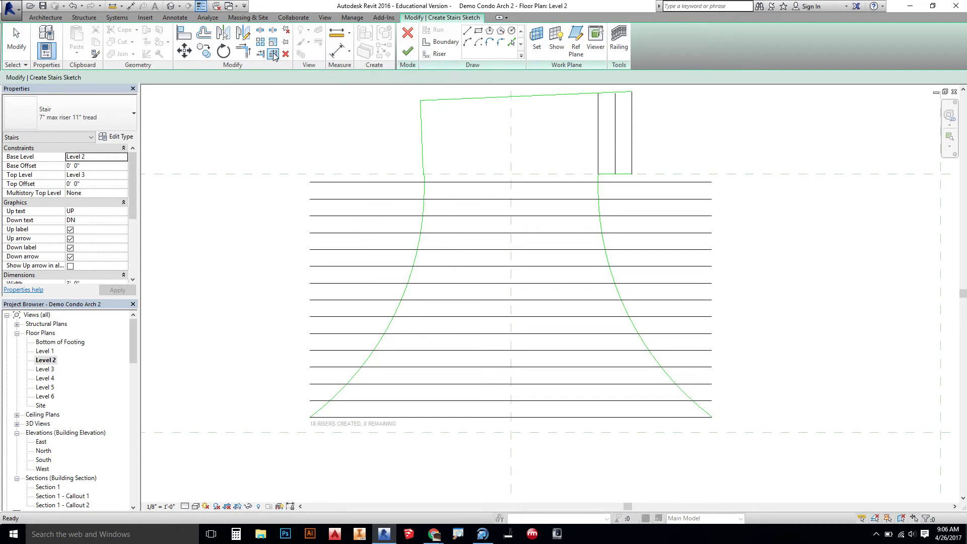
{"action": "left_click", "coordinate": [424, 194]}
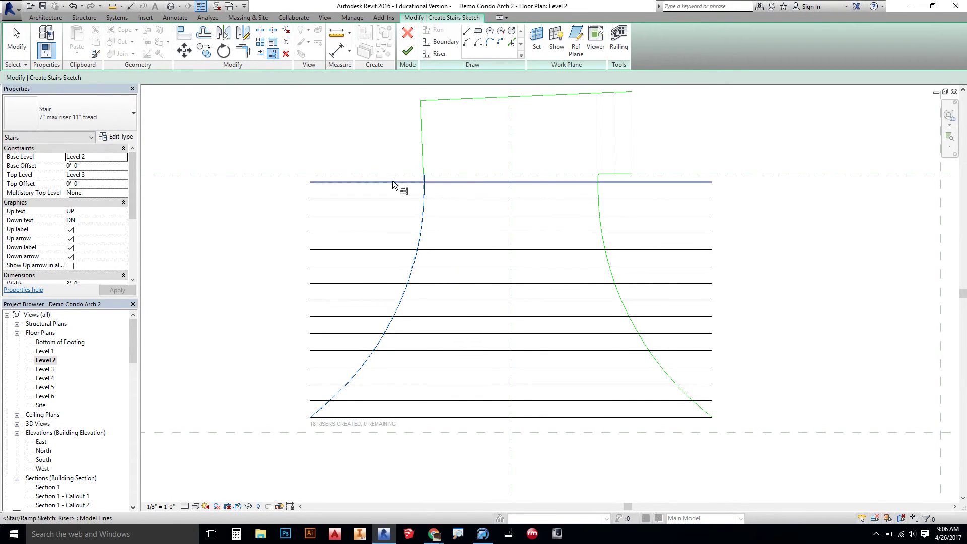
{"action": "right_click", "coordinate": [365, 135]}
{"action": "left_click", "coordinate": [355, 136]}
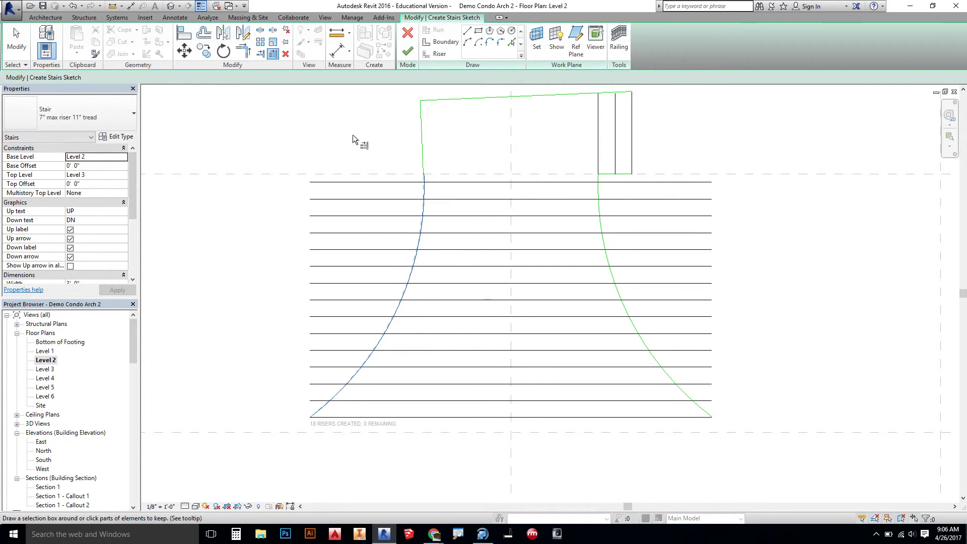
{"action": "left_click_drag", "start_coordinate": [370, 178], "coordinate": [259, 325]}
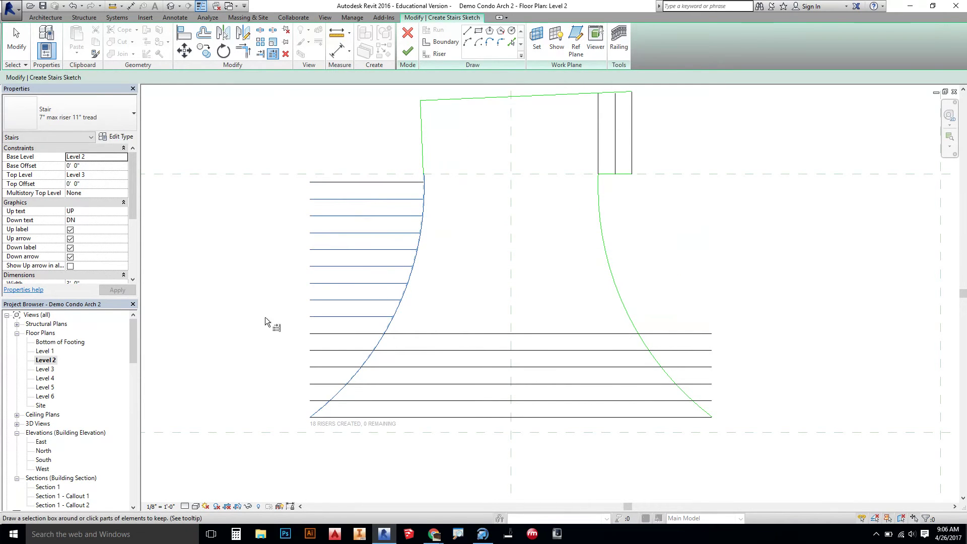
{"action": "left_click", "coordinate": [73, 6]}
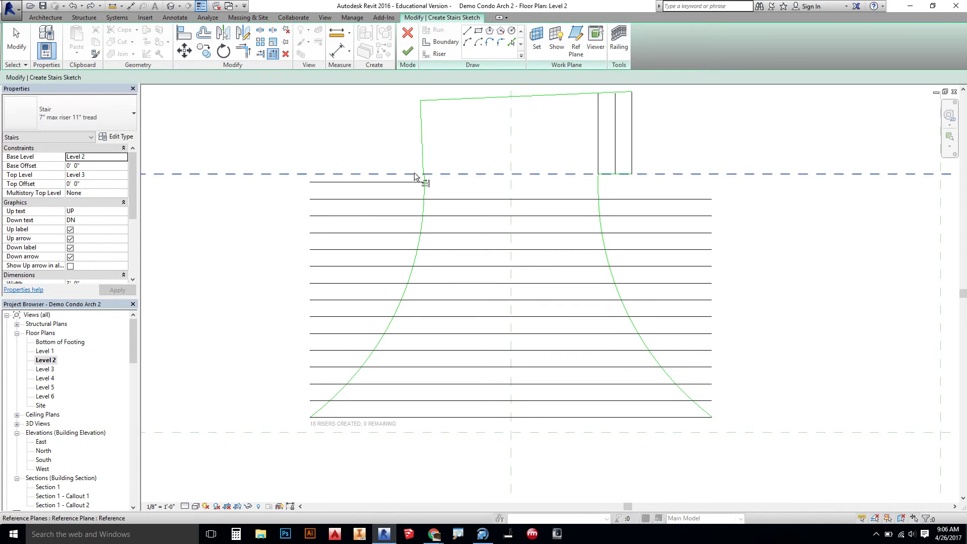
{"action": "left_click", "coordinate": [74, 7]}
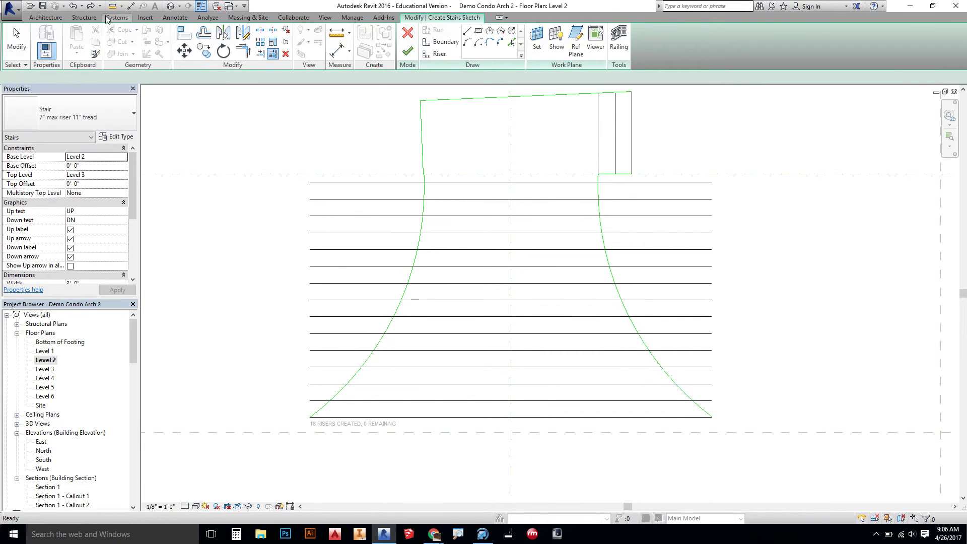
- Trim the horizontal risers to the left arc boundary, keeping the portions inside the stair
{"action": "left_click", "coordinate": [272, 53]}
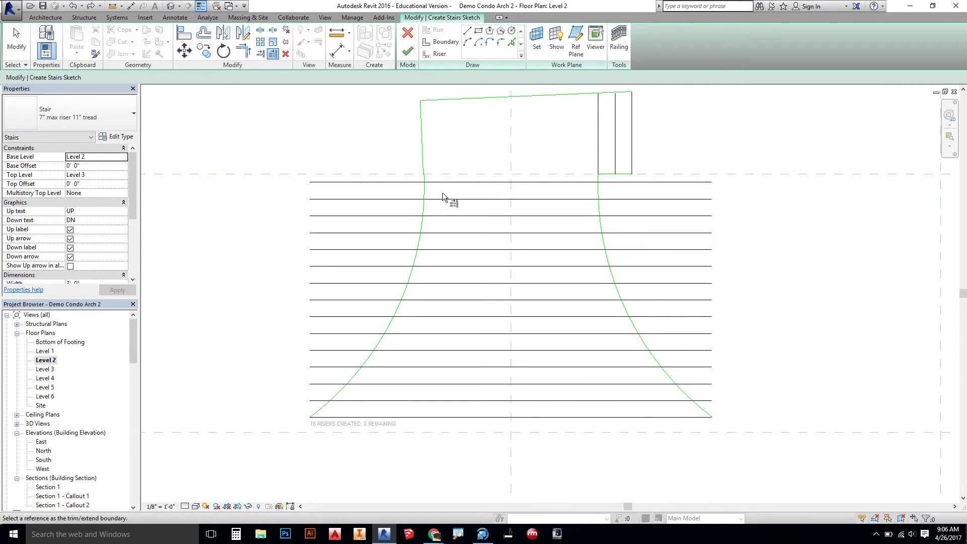
{"action": "left_click", "coordinate": [425, 200]}
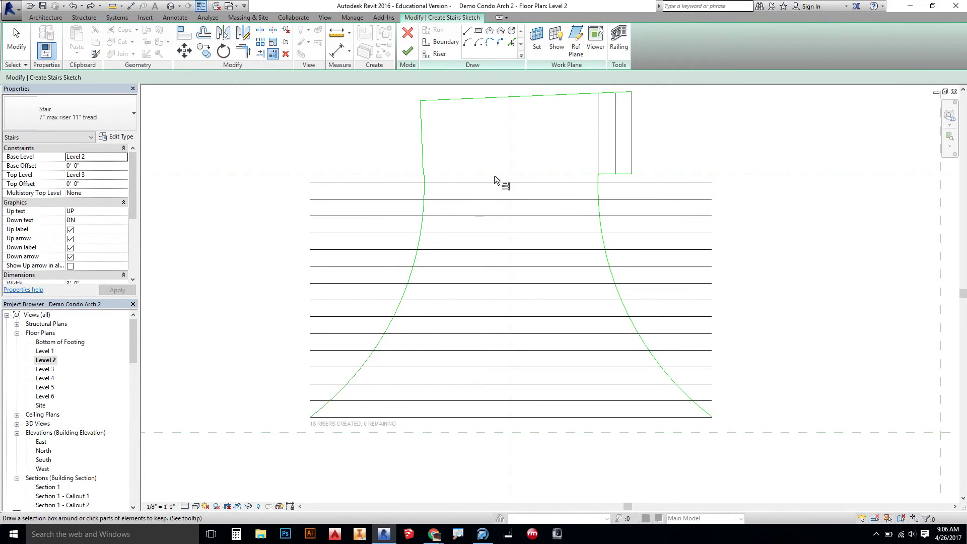
{"action": "left_click_drag", "start_coordinate": [495, 176], "coordinate": [443, 433]}
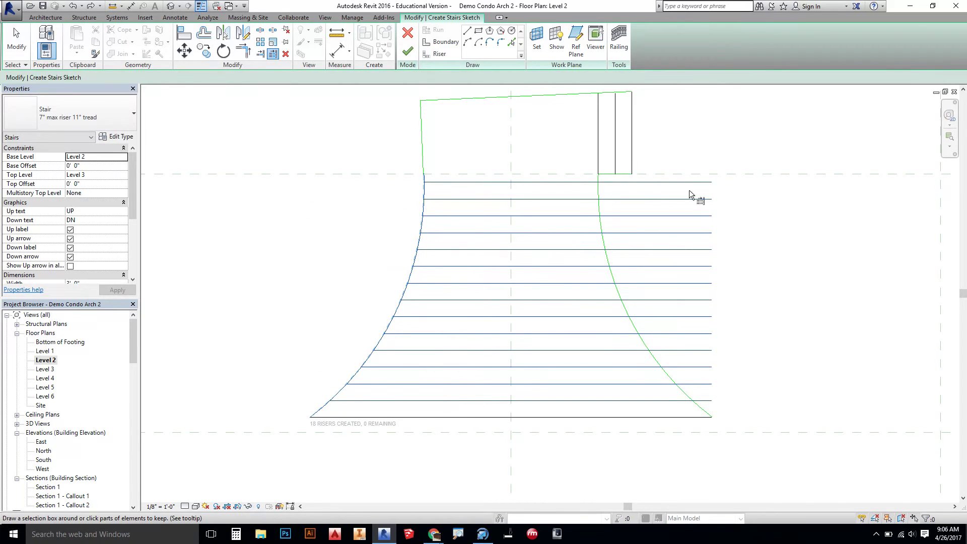
- Trim the horizontal risers to the right arc boundary, keeping the portions between the two arcs
{"action": "left_click", "coordinate": [273, 53]}
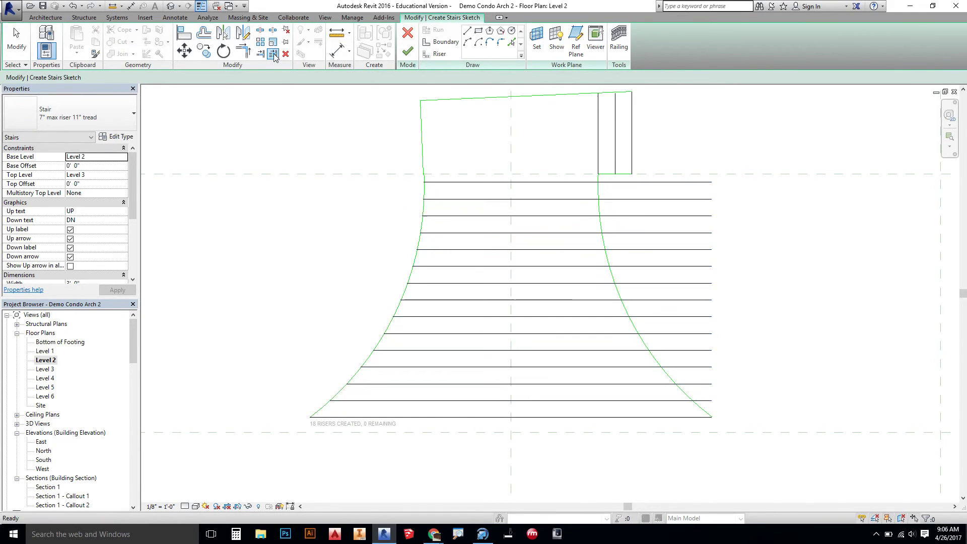
{"action": "left_click", "coordinate": [595, 189]}
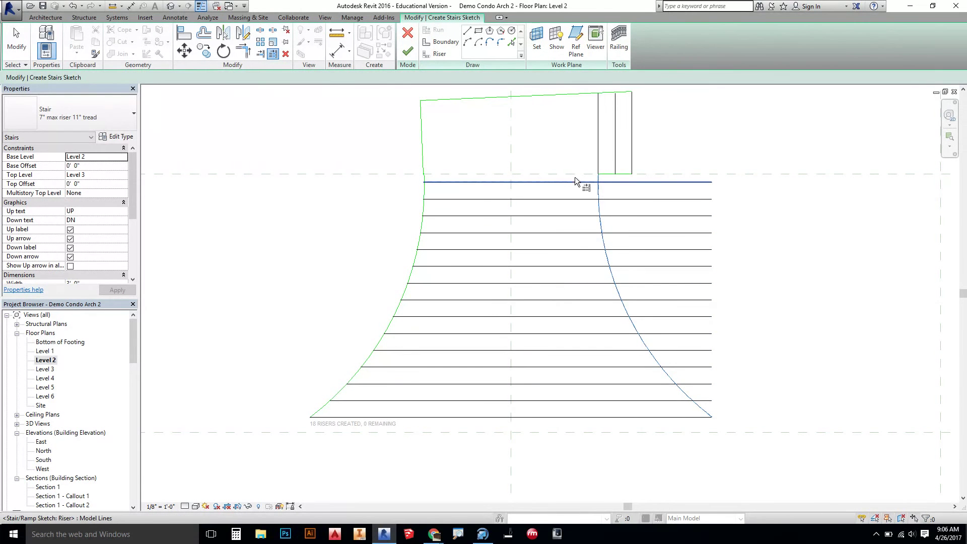
{"action": "left_click_drag", "start_coordinate": [575, 177], "coordinate": [544, 423]}
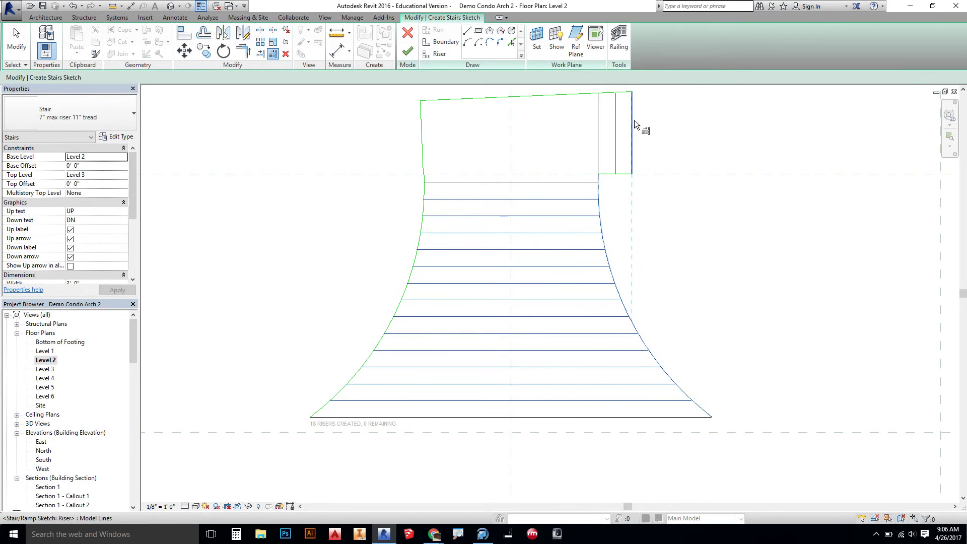
- Extend the middle vertical riser to meet the slanted upper boundary line of the stair
{"action": "scroll", "coordinate": [637, 151], "scroll_direction": "up", "scroll_amount": 3}
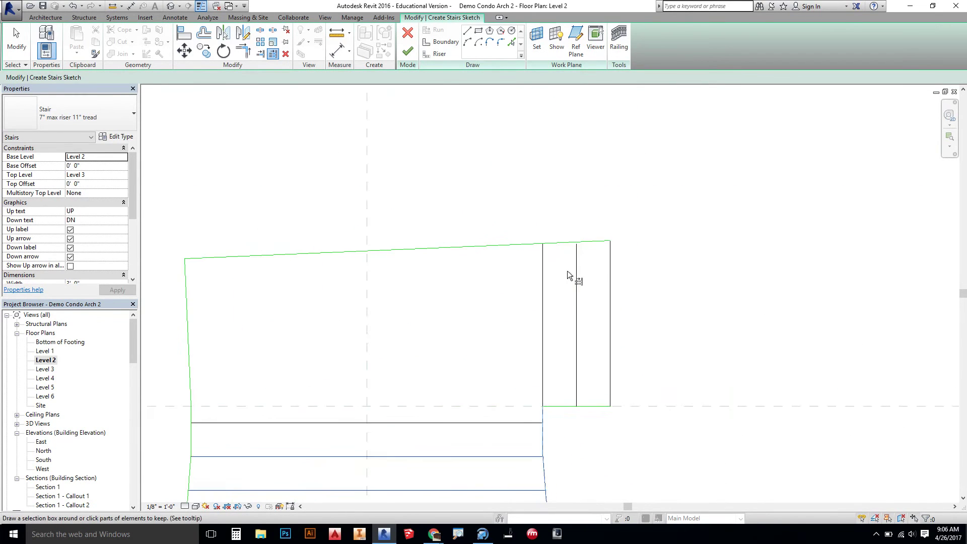
{"action": "scroll", "coordinate": [574, 282], "scroll_direction": "up", "scroll_amount": 3}
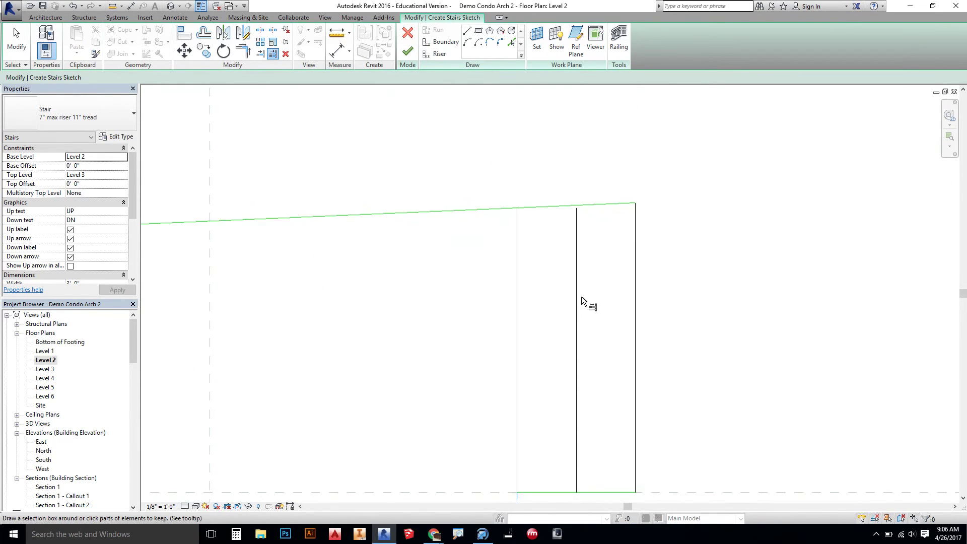
{"action": "middle_click_drag", "start_coordinate": [603, 292], "coordinate": [599, 222]}
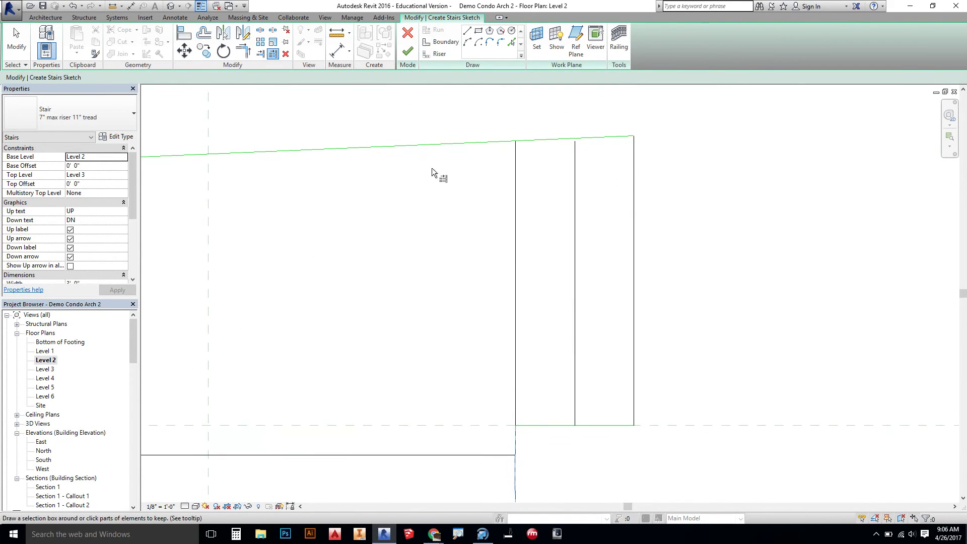
{"action": "left_click", "coordinate": [271, 55]}
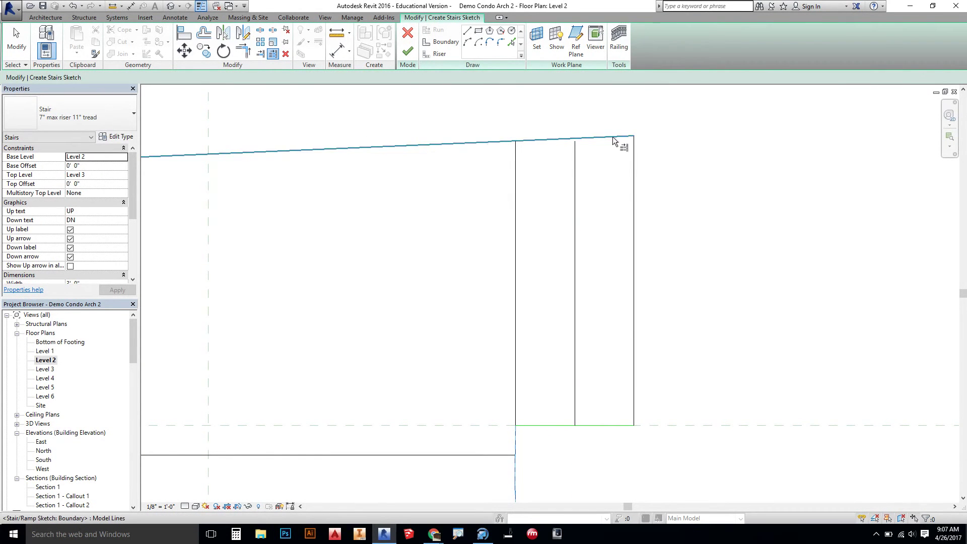
{"action": "left_click", "coordinate": [272, 54]}
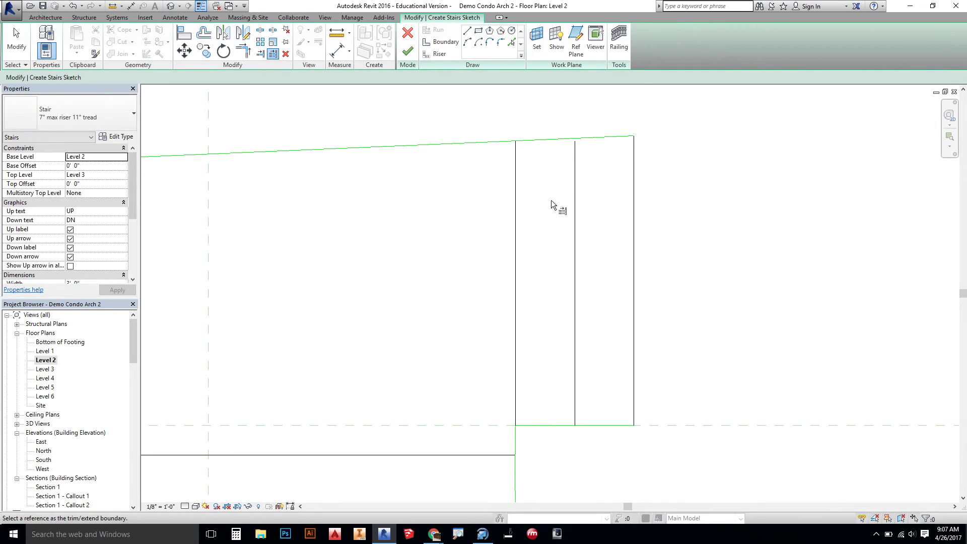
{"action": "left_click", "coordinate": [563, 136]}
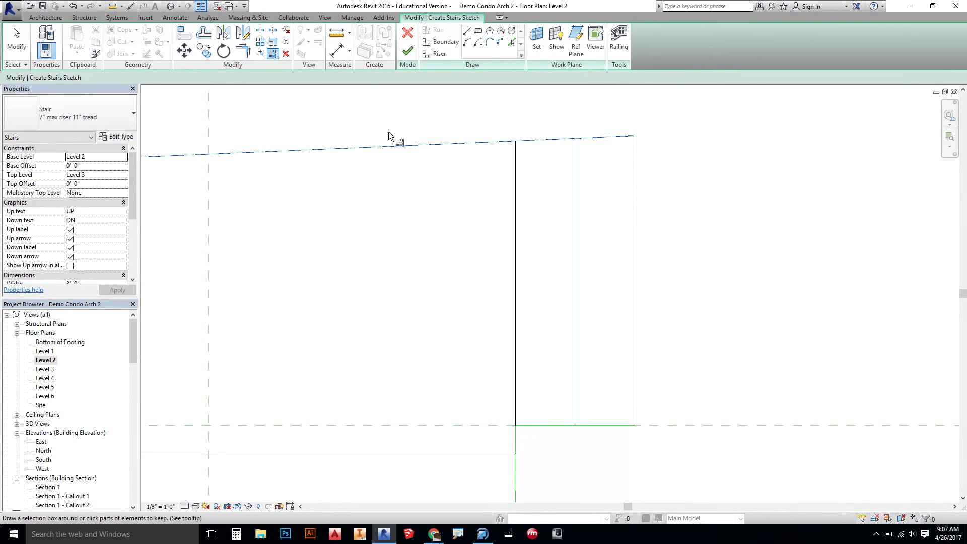
{"action": "left_click", "coordinate": [273, 54]}
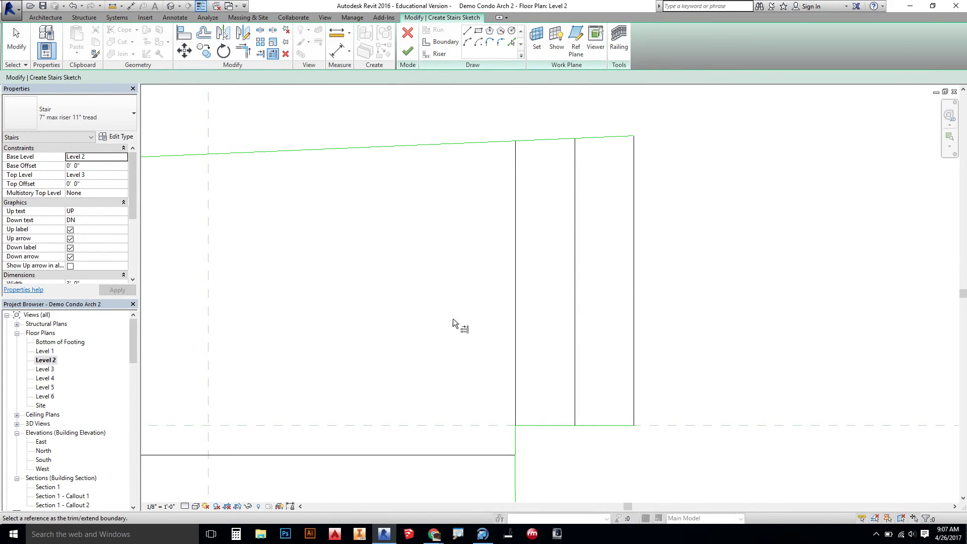
- Finish the stair sketch and inspect the new stair through the curtain wall in the 3D view
{"action": "scroll", "coordinate": [453, 324], "scroll_direction": "down", "scroll_amount": 5}
{"action": "mouse_move", "coordinate": [440, 325]}
{"action": "middle_mouse_down"}
{"action": "mouse_move", "coordinate": [443, 335]}
{"action": "mouse_move", "coordinate": [501, 205]}
{"action": "middle_mouse_up"}
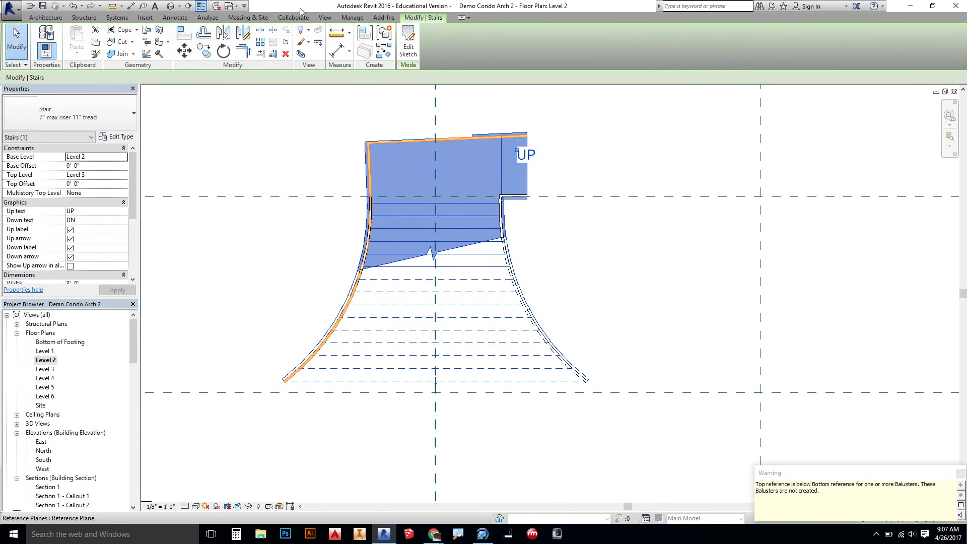
{"action": "left_click", "coordinate": [171, 6]}
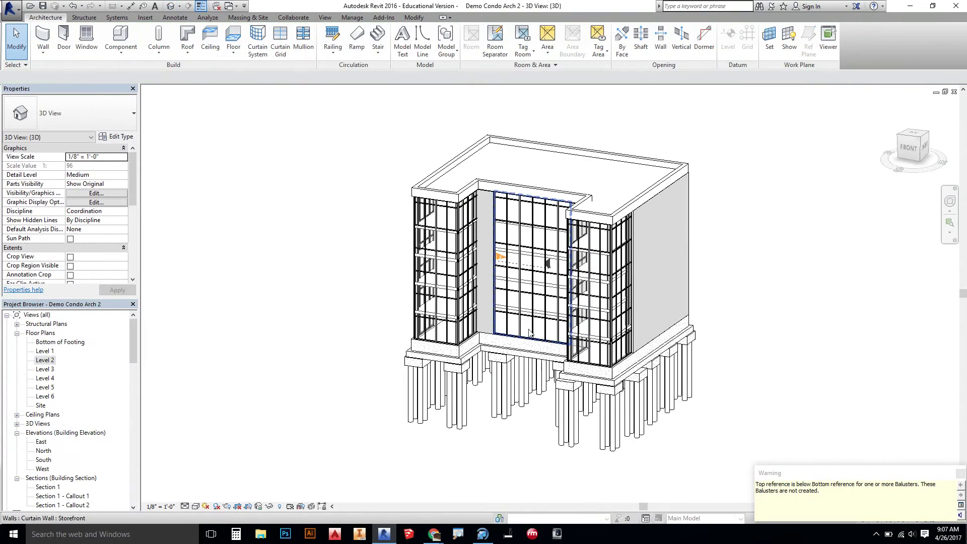
{"action": "middle_click_drag", "start_coordinate": [511, 302], "coordinate": [534, 282], "text": "shift"}
{"action": "scroll", "coordinate": [554, 312], "scroll_direction": "up", "scroll_amount": 5}
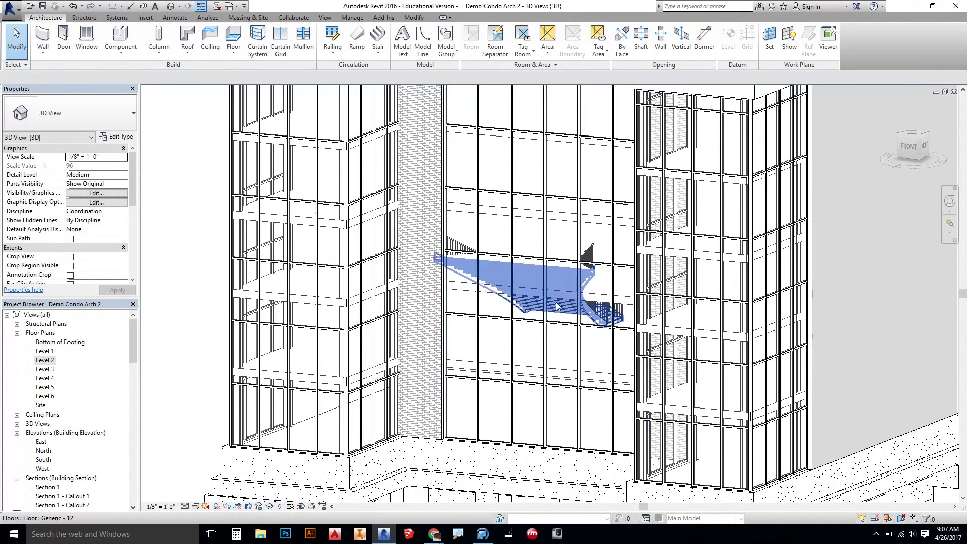
{"action": "middle_click_drag", "start_coordinate": [554, 322], "coordinate": [576, 325], "text": "shift"}
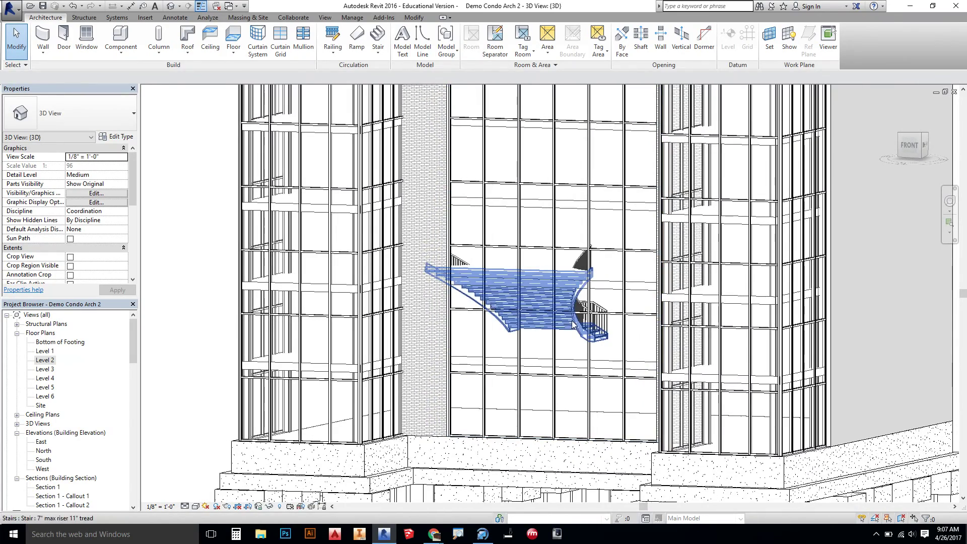
- Set the stair's base level to Level 1 and its top level to Level 2, and apply the change
{"action": "left_click", "coordinate": [576, 324]}
{"action": "left_click", "coordinate": [576, 324]}
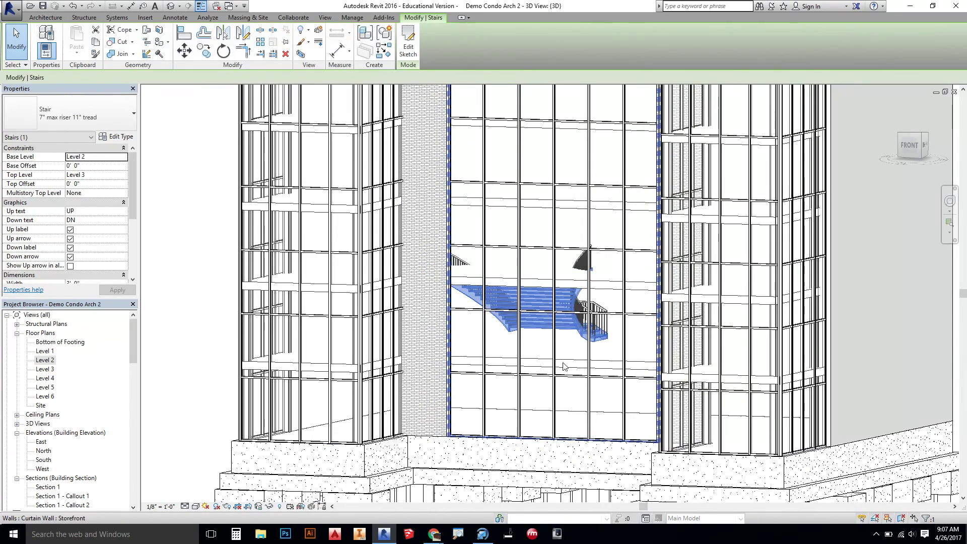
{"action": "left_click", "coordinate": [85, 159]}
{"action": "left_click", "coordinate": [123, 156]}
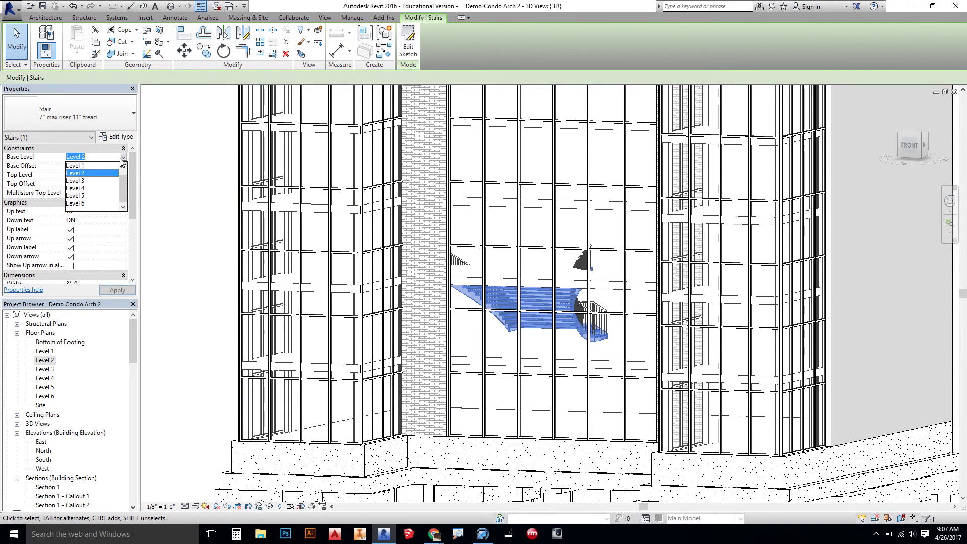
{"action": "left_click", "coordinate": [99, 168]}
{"action": "left_click", "coordinate": [91, 175]}
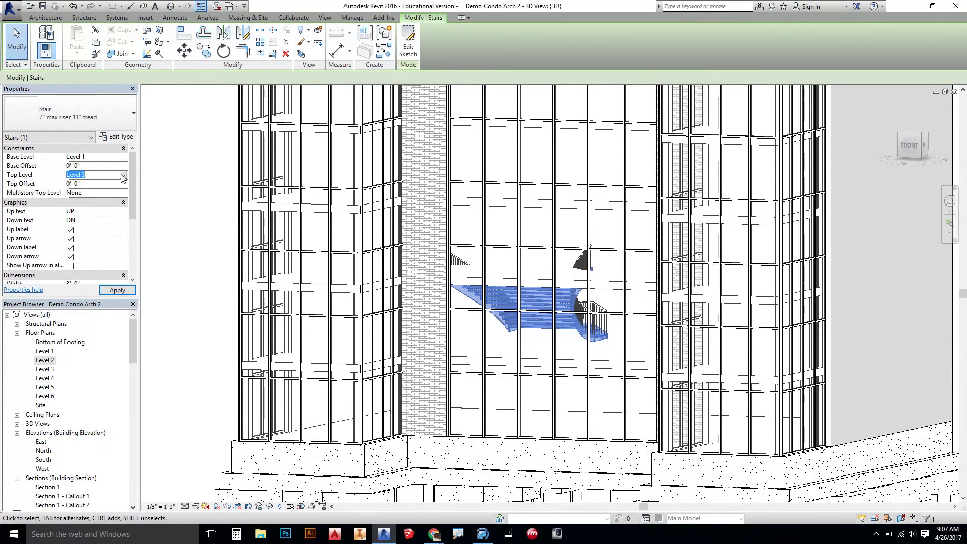
{"action": "left_click", "coordinate": [123, 175]}
{"action": "left_click", "coordinate": [84, 212]}
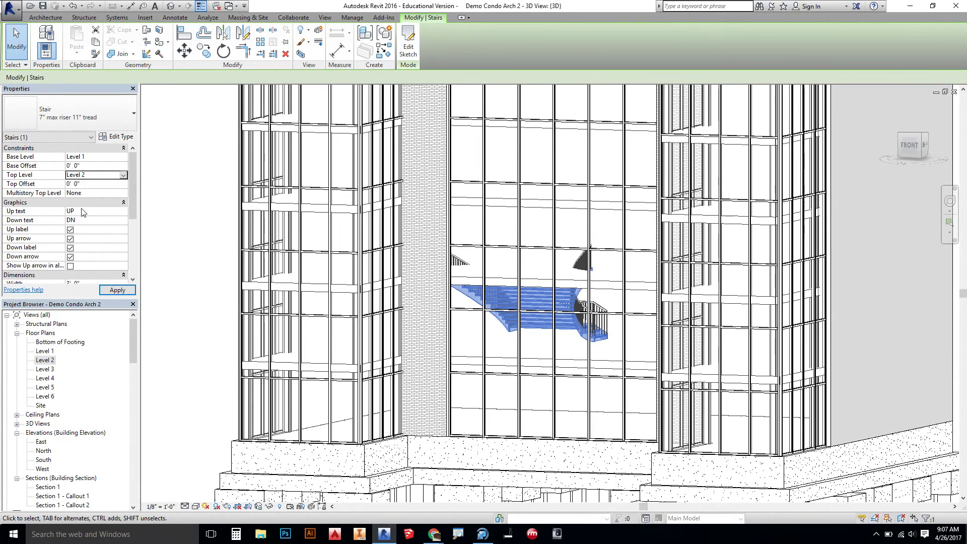
{"action": "left_click", "coordinate": [116, 291]}
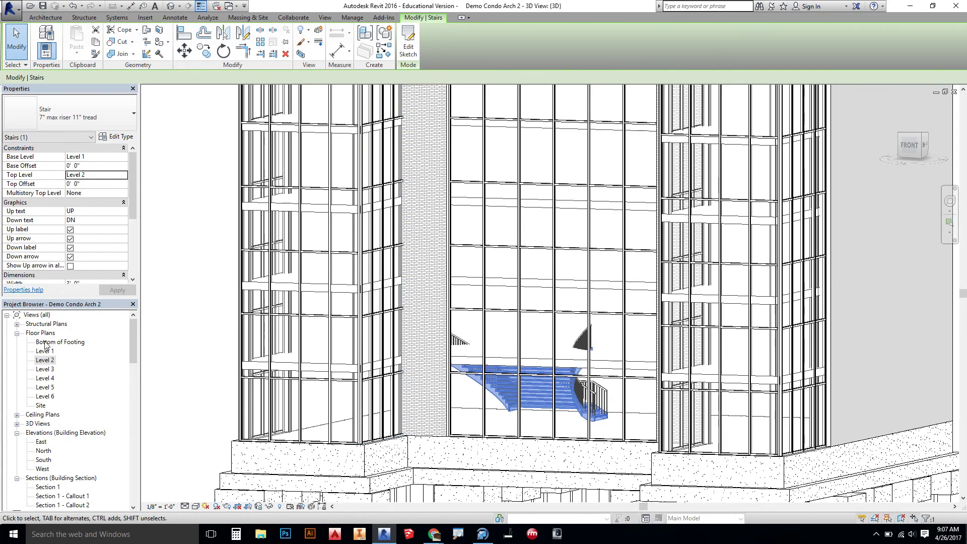
- Open the Level 1 floor plan and examine how the relocated stair is shown there
{"action": "double_click", "coordinate": [46, 361]}
{"action": "double_click", "coordinate": [45, 351]}
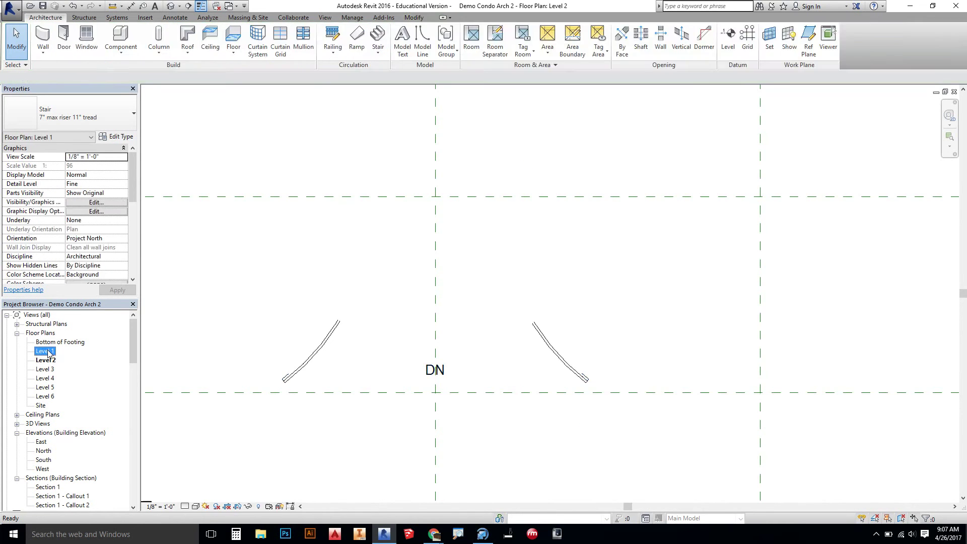
{"action": "scroll", "coordinate": [538, 297], "scroll_direction": "up", "scroll_amount": 5}
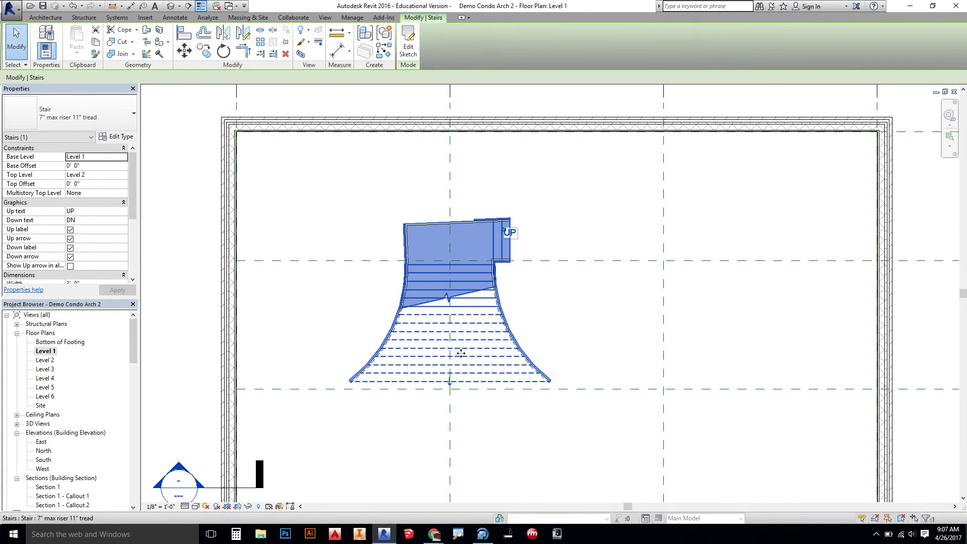
{"action": "left_click", "coordinate": [545, 241]}
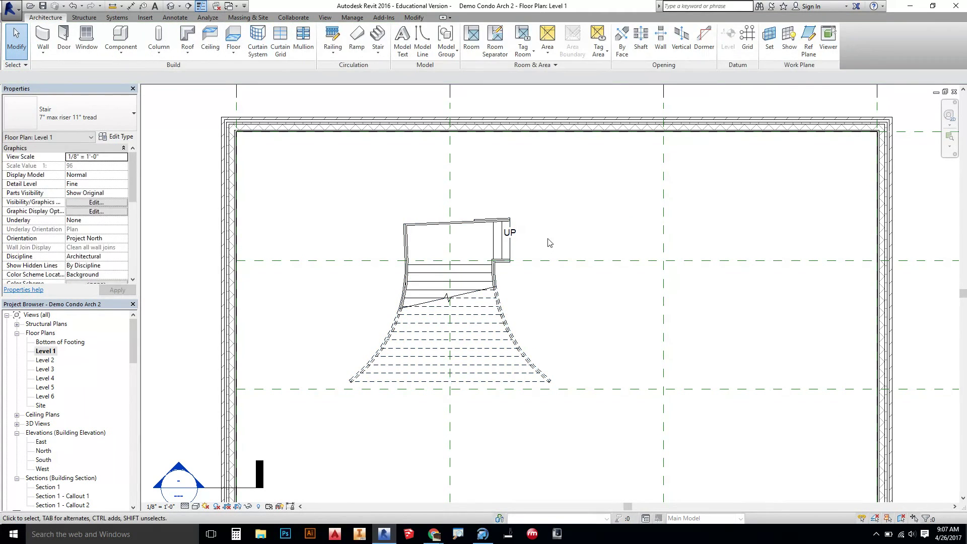
- Review the stair's boundaries and risers in its sketch, finish the sketch, and flip the stair's up direction
{"action": "left_click", "coordinate": [509, 230]}
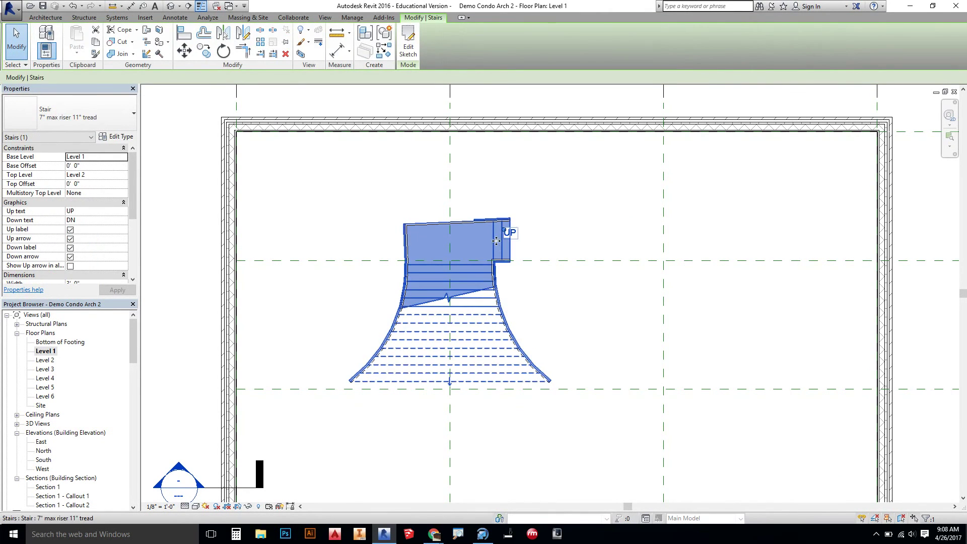
{"action": "left_click", "coordinate": [407, 40]}
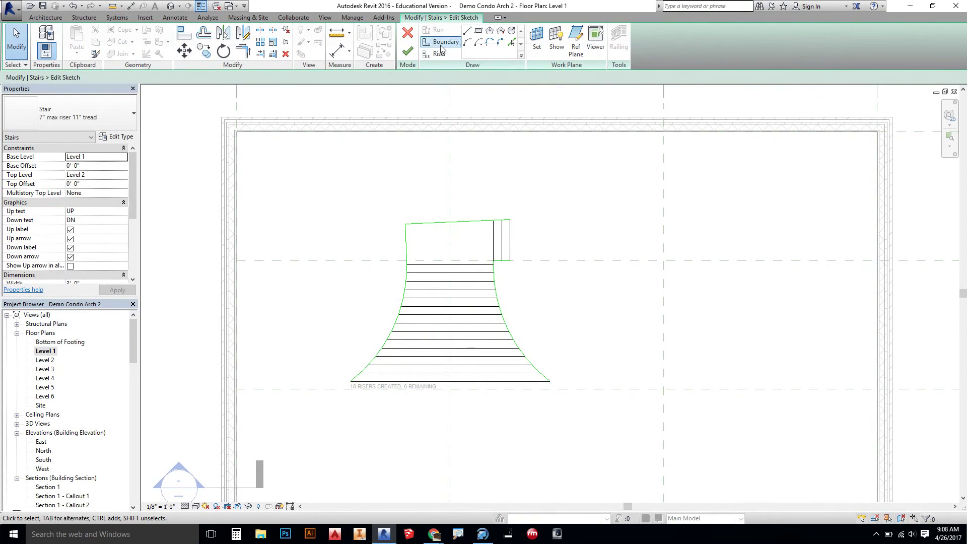
{"action": "left_click", "coordinate": [407, 52]}
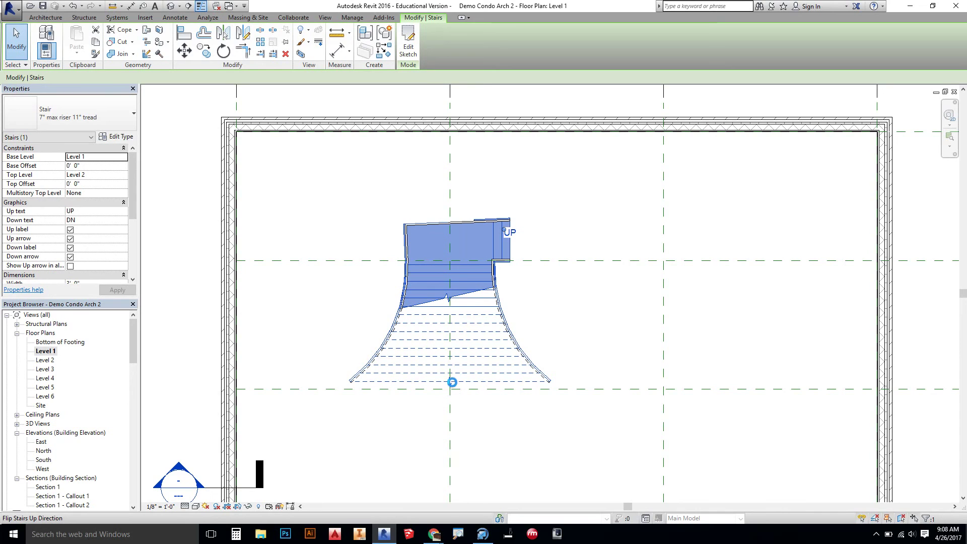
{"action": "left_click", "coordinate": [449, 383]}
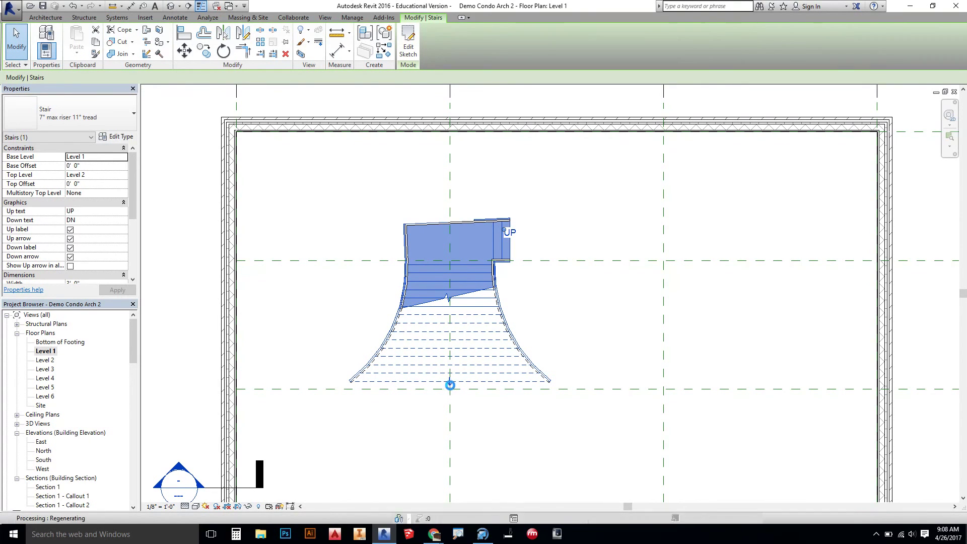